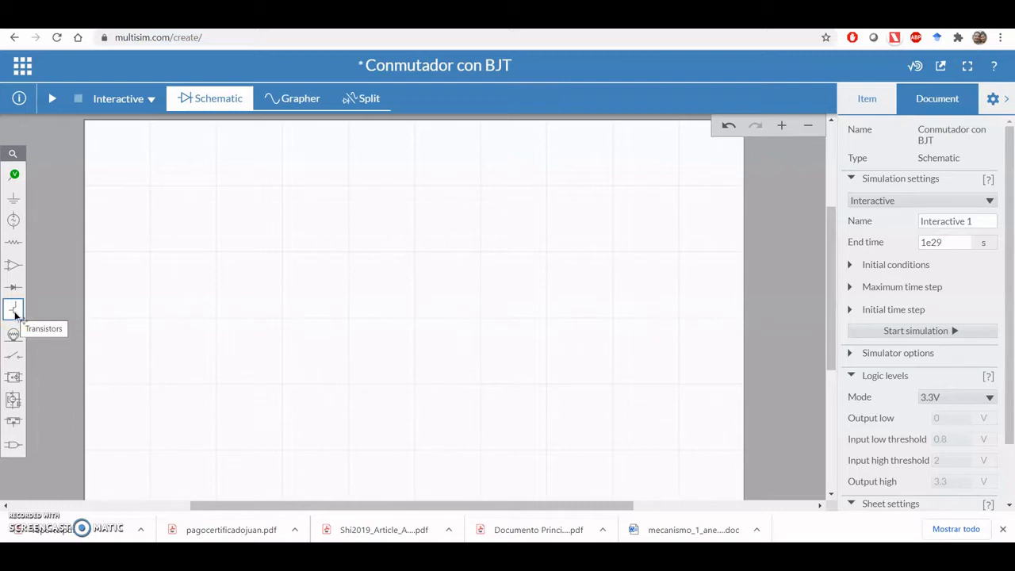
Place an NPN transistor in the left half of the schematic and select its max forward beta value for inspection.
left_click(14, 312)
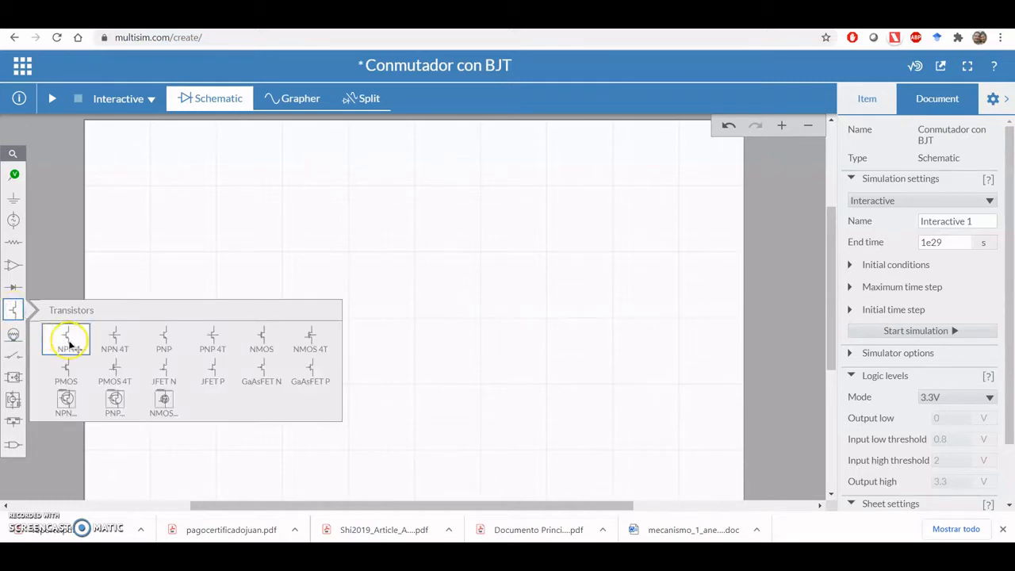
left_click(69, 343)
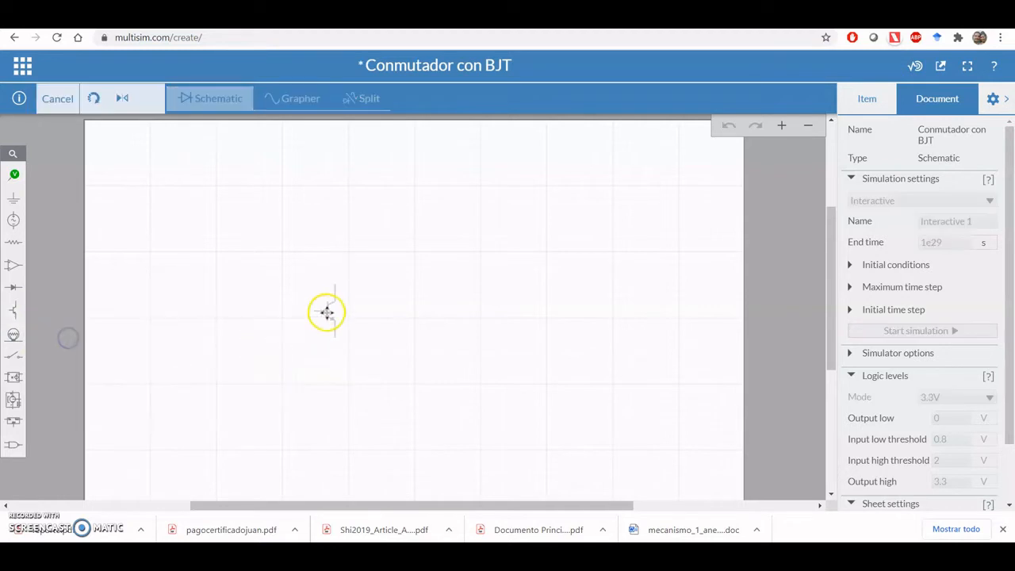
left_click(332, 295)
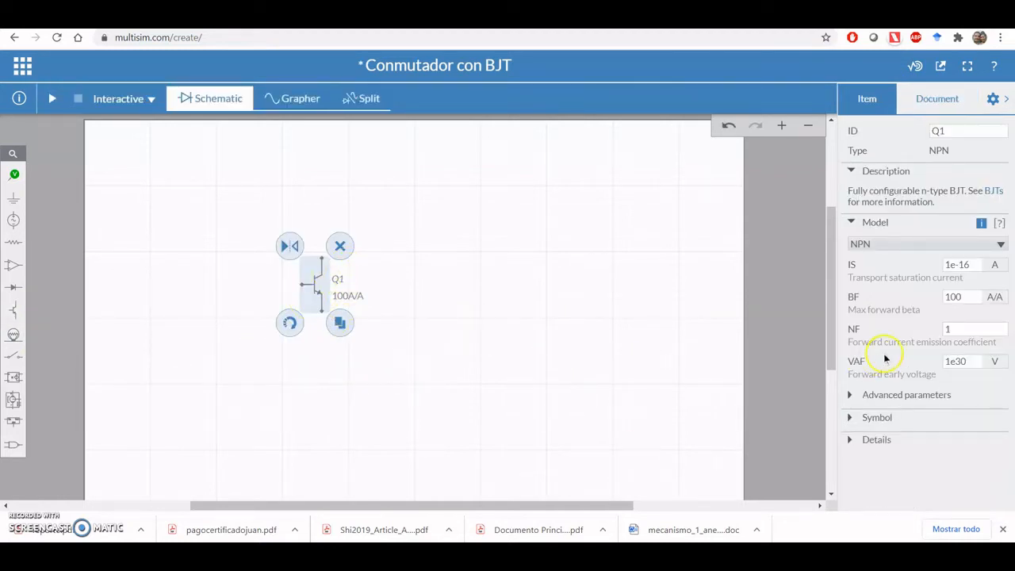
left_click(961, 297)
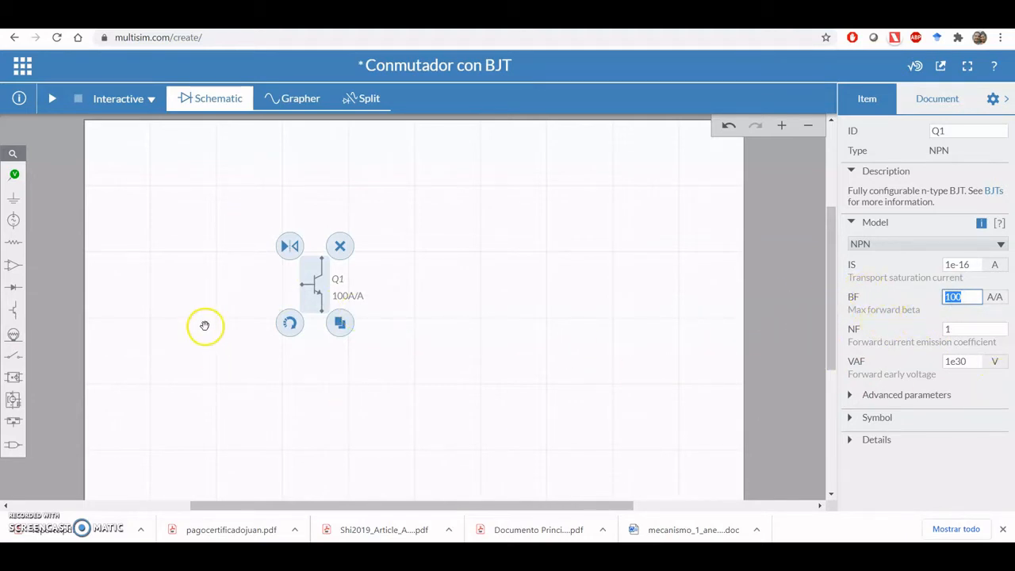
Place a lamp to the lower right of the transistor, rotate it so its terminals are vertical, and shift it slightly left.
left_click(20, 340)
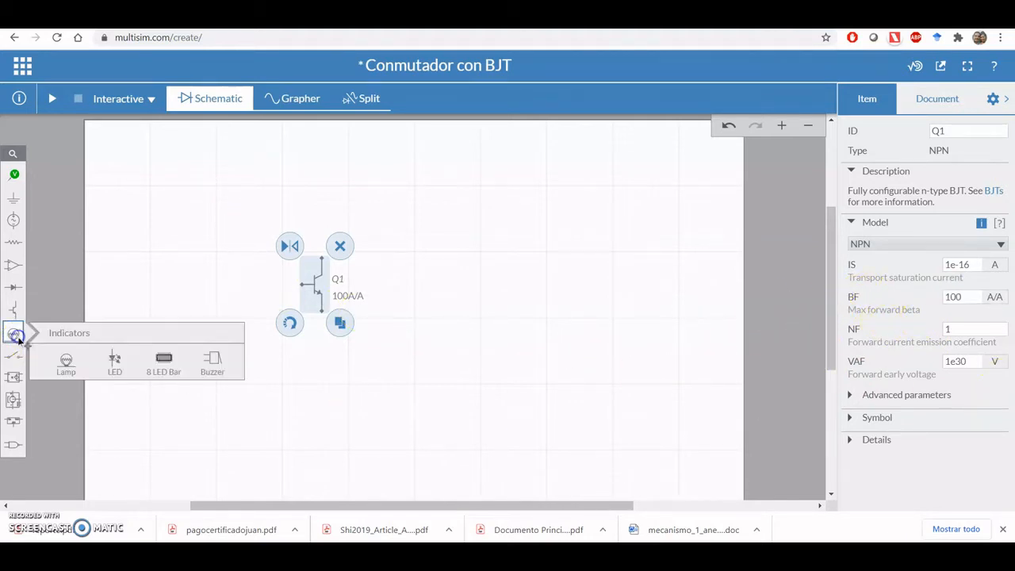
left_click(72, 366)
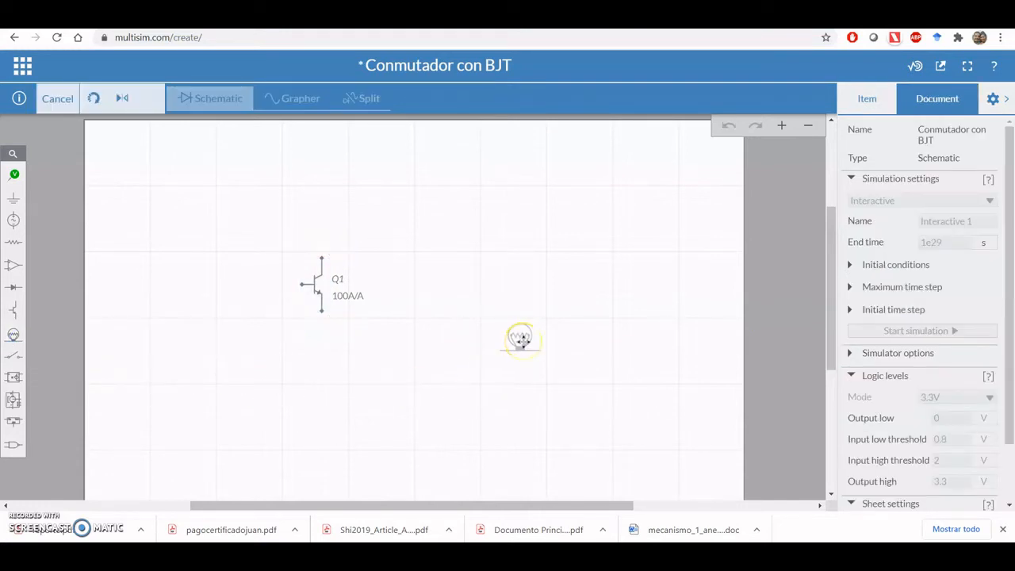
left_click(526, 357)
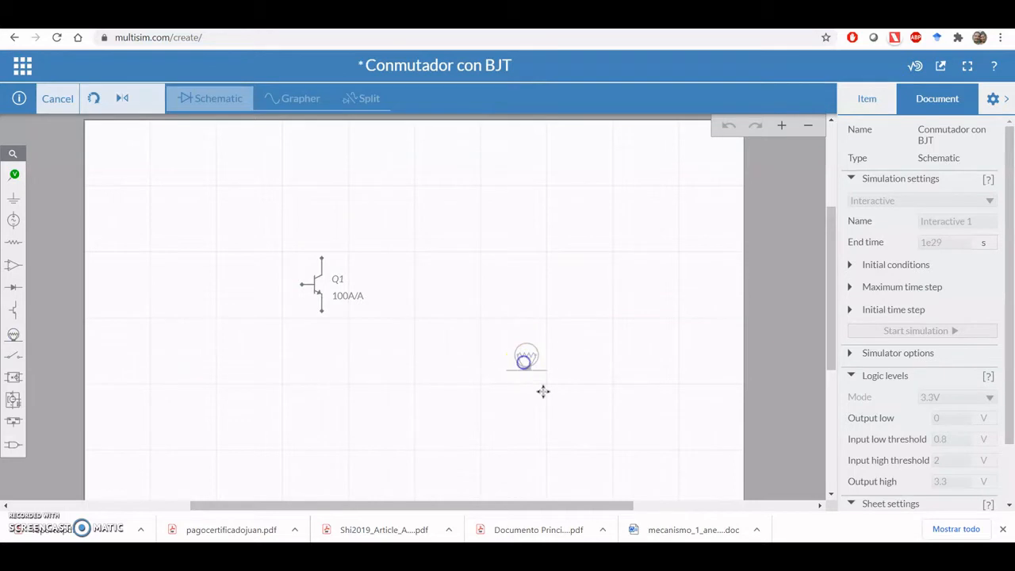
left_click(495, 389)
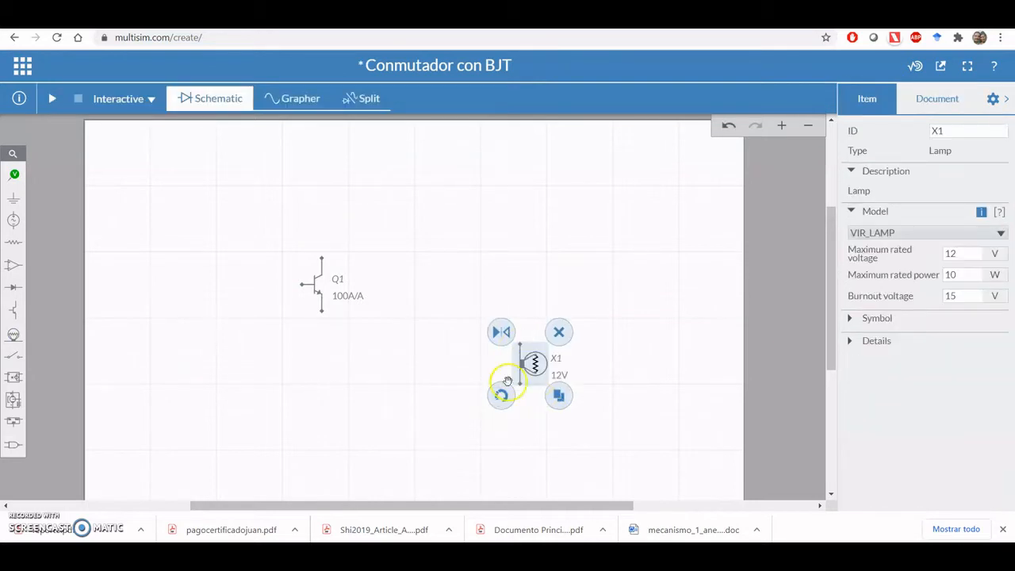
left_click(548, 442)
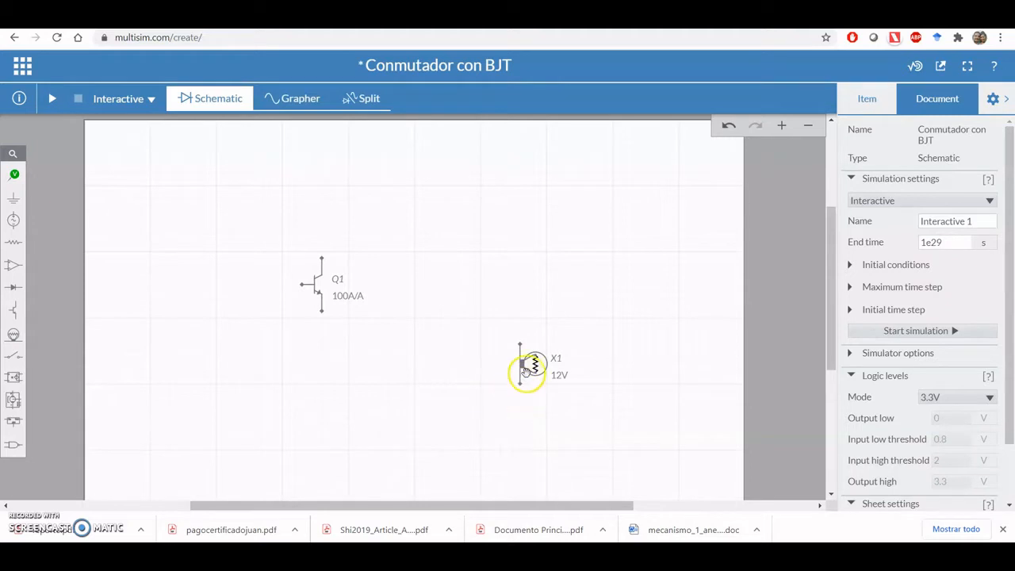
left_click_drag(497, 368, 485, 373)
left_click(496, 444)
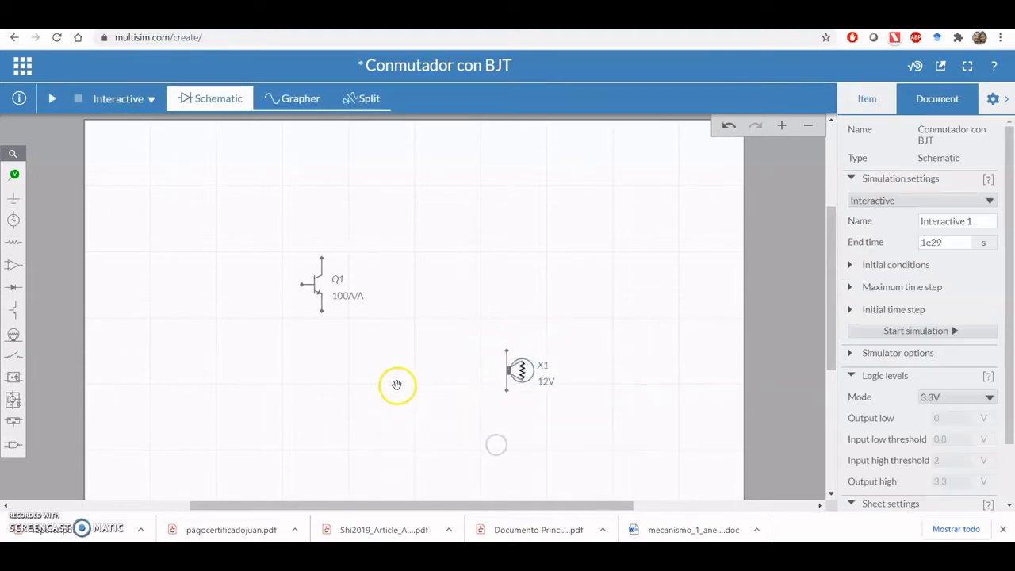
Place a DC voltage source to the upper right of the lamp and set its voltage to 12 V.
left_click(14, 220)
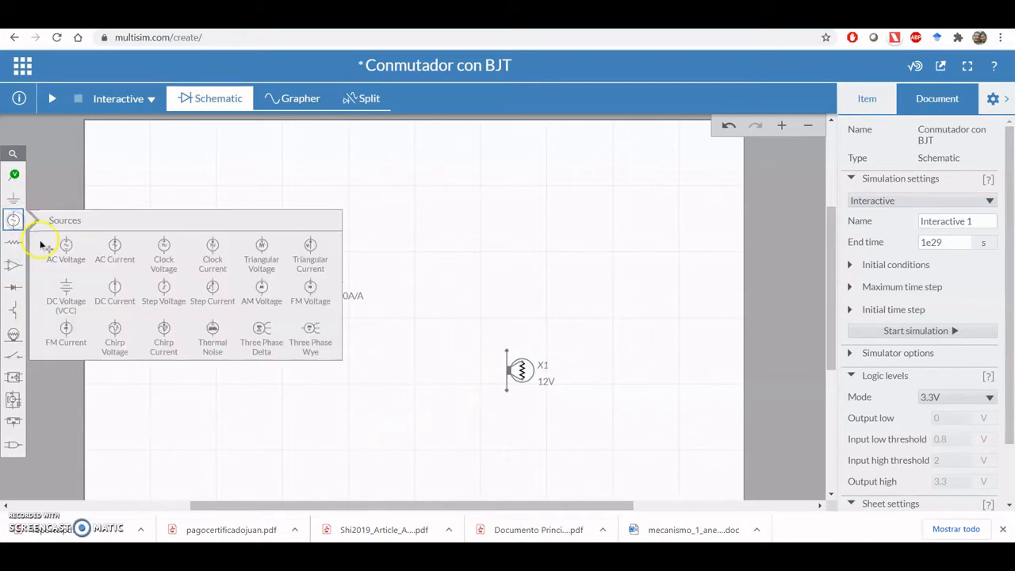
left_click(77, 291)
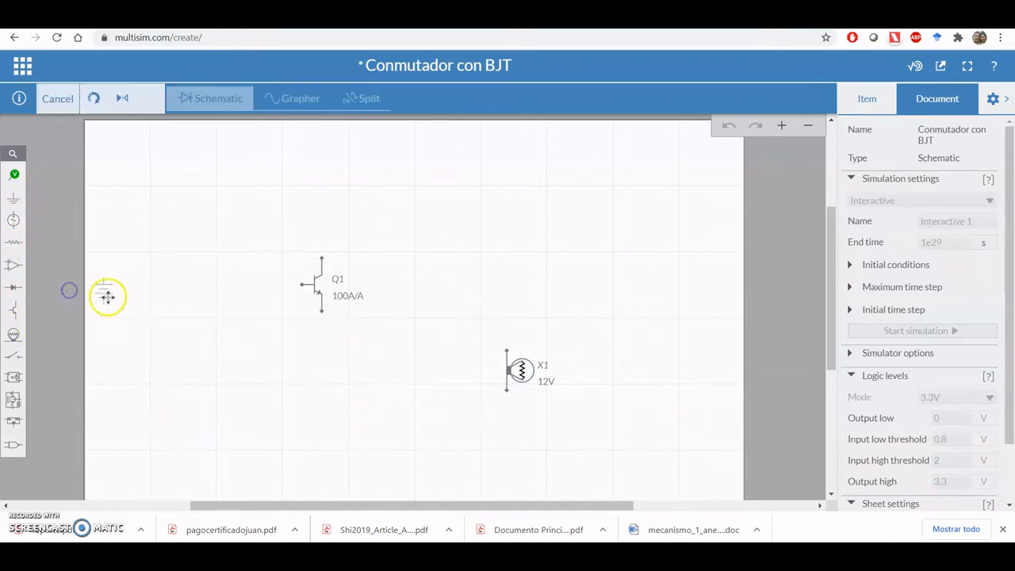
left_click(632, 295)
left_click(643, 383)
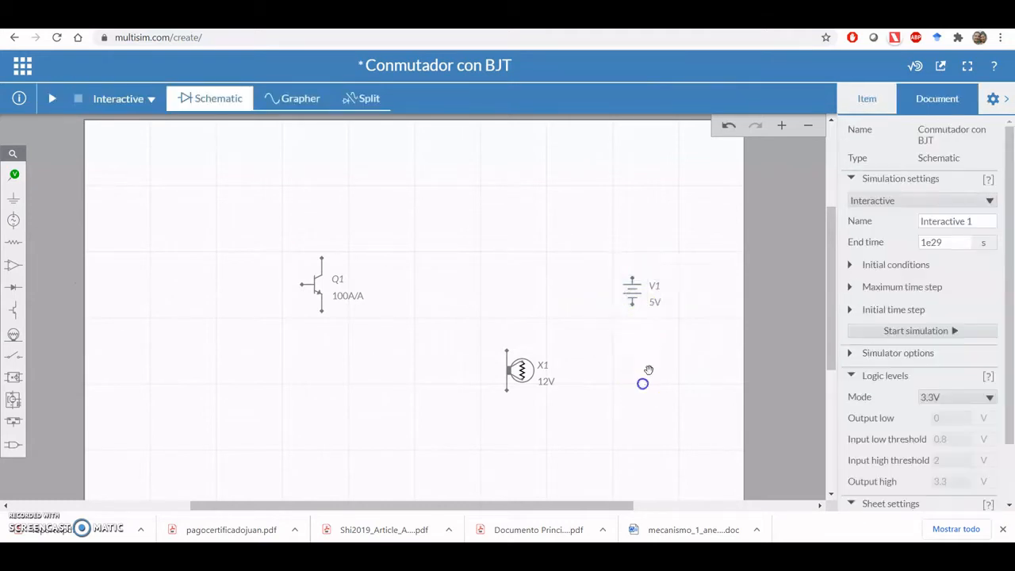
left_click(652, 303)
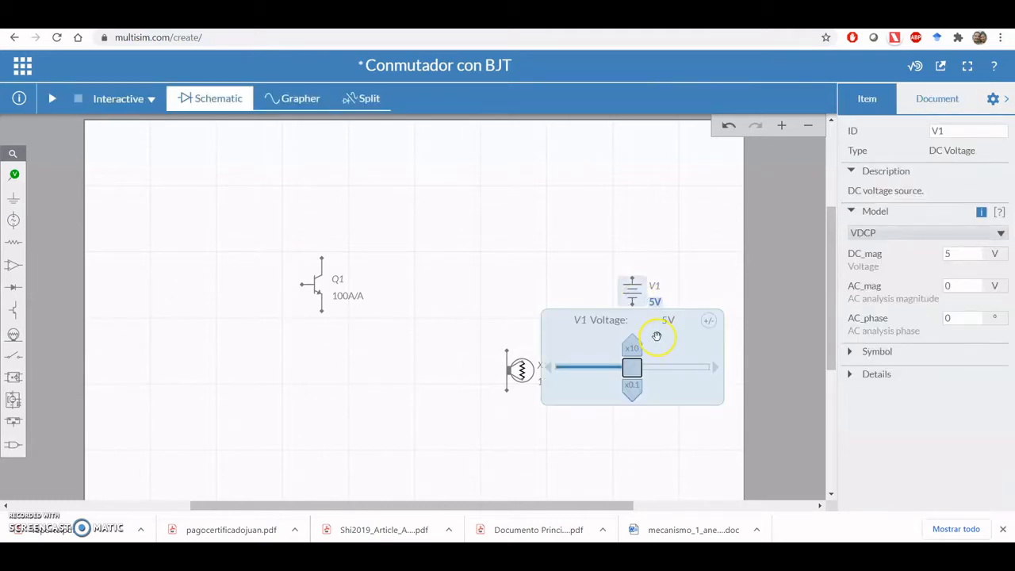
left_click(966, 256)
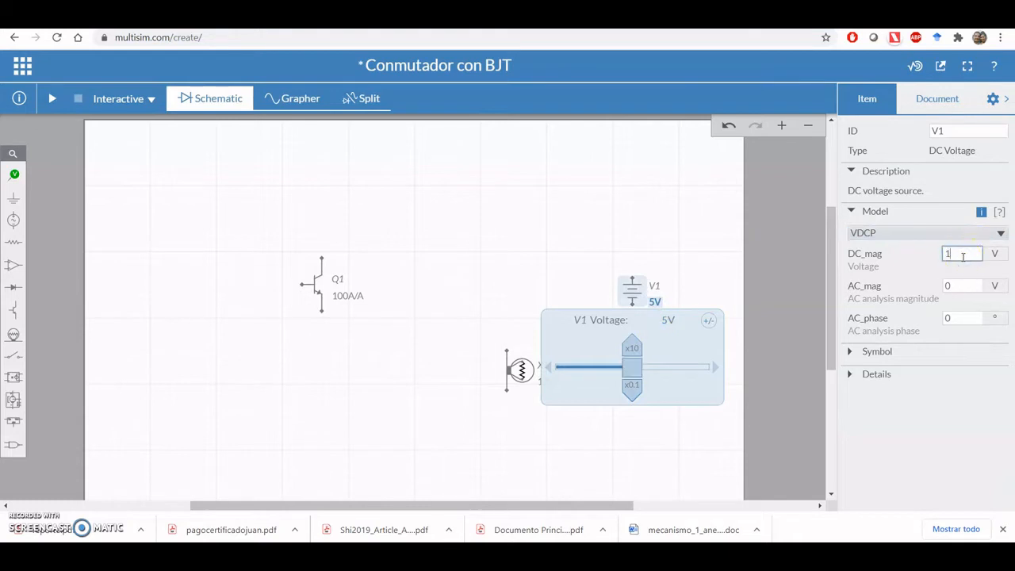
type("12")
left_click(574, 175)
left_click(549, 385)
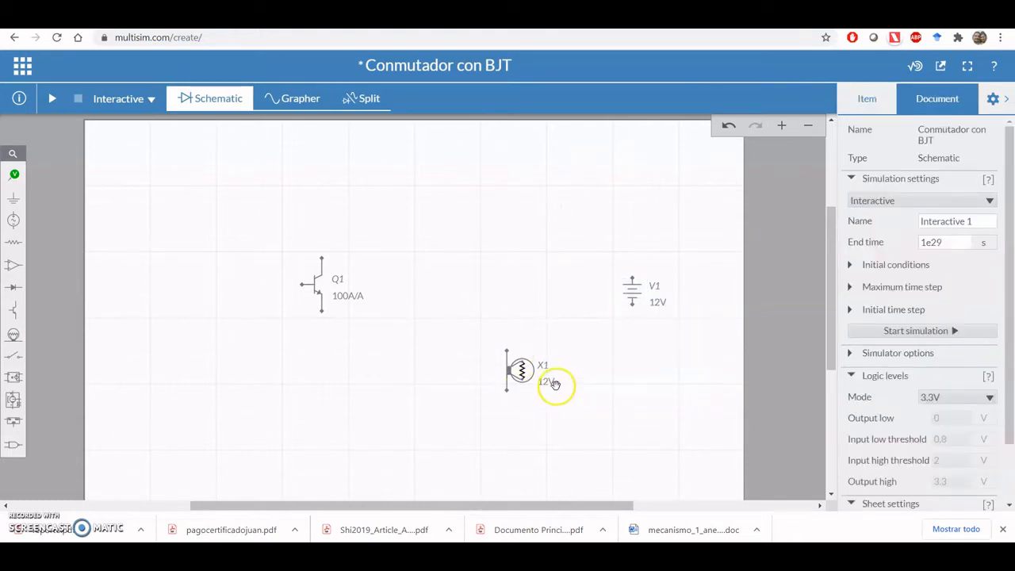
left_click(725, 401)
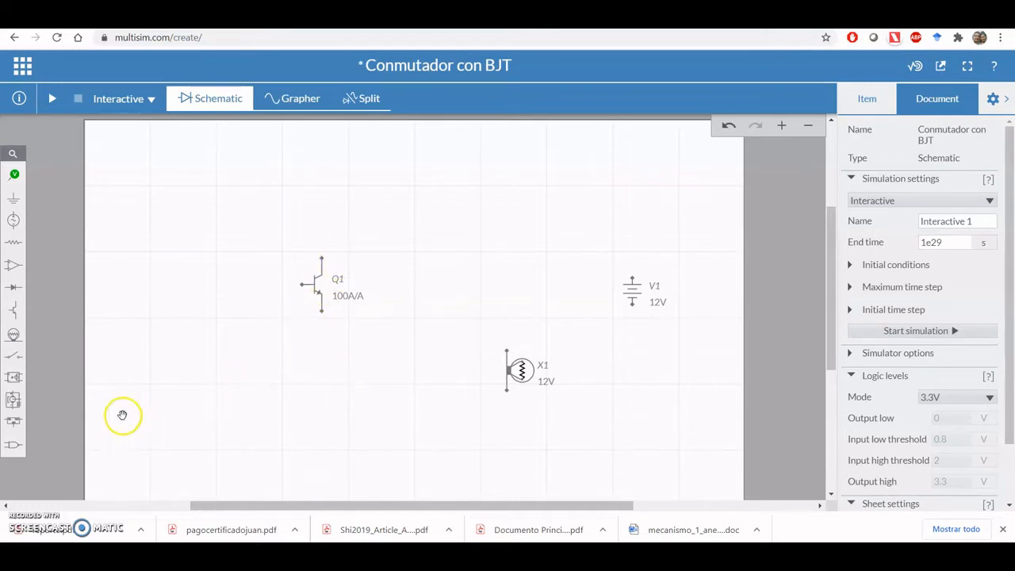
left_click(14, 356)
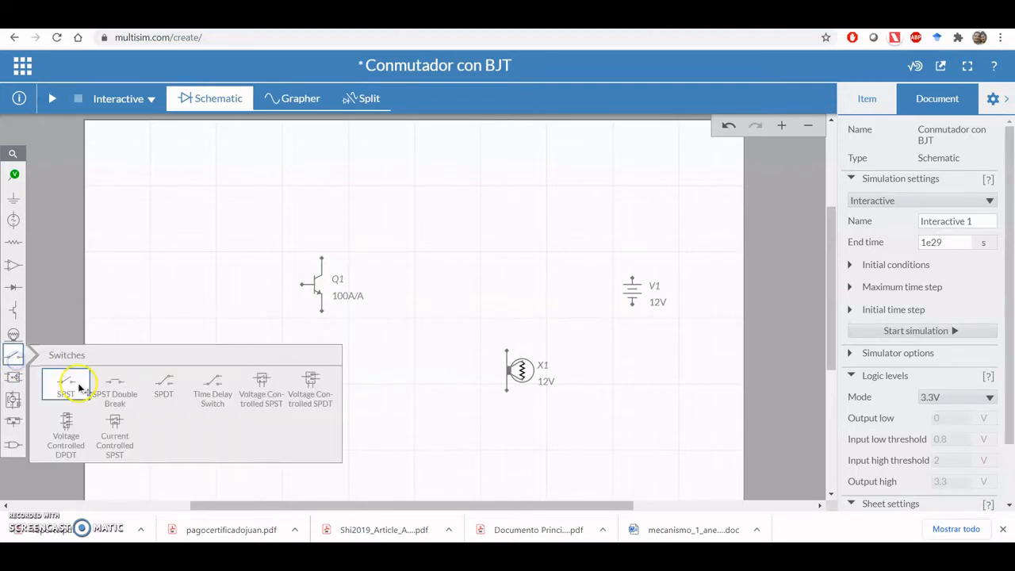
left_click(67, 385)
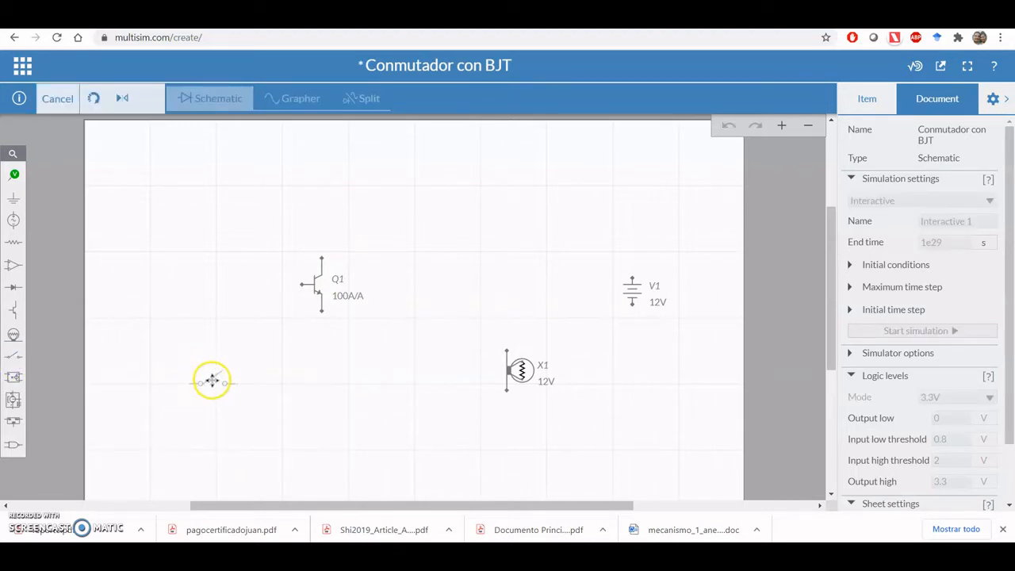
key("Escape")
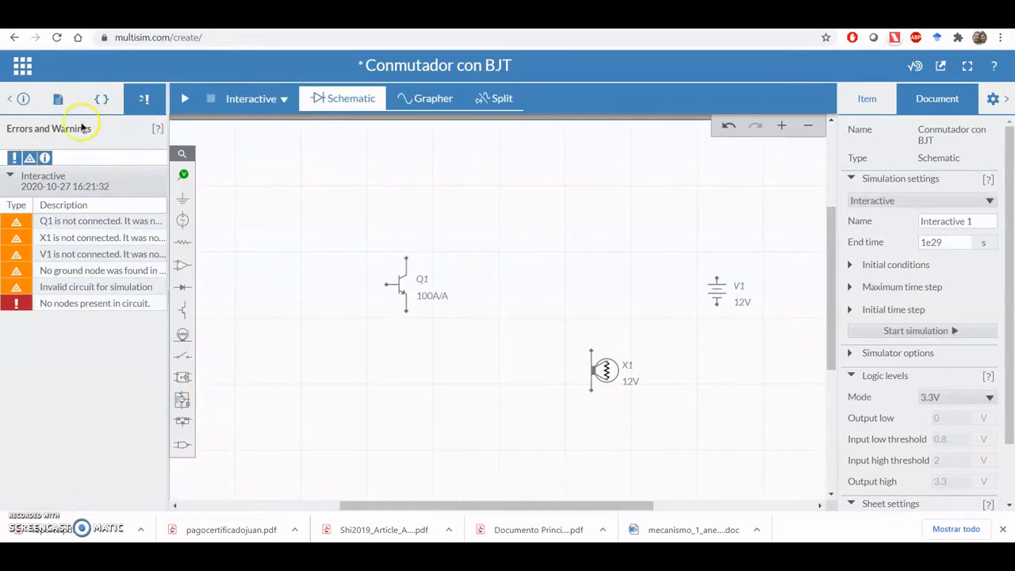
left_click(11, 99)
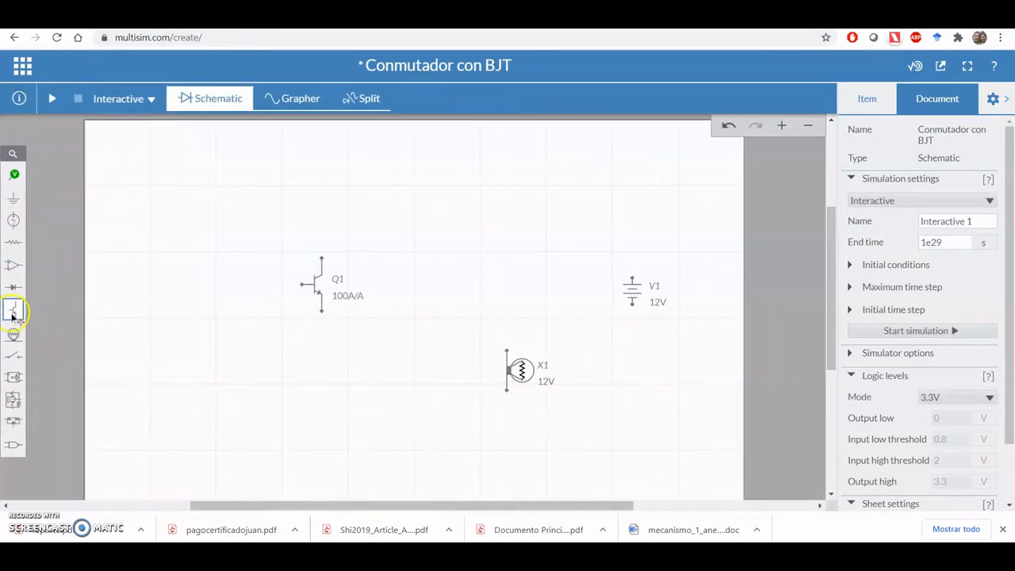
Place an SPST switch to the lower left of the transistor, rotate it to vertical, and leave it open.
left_click(21, 359)
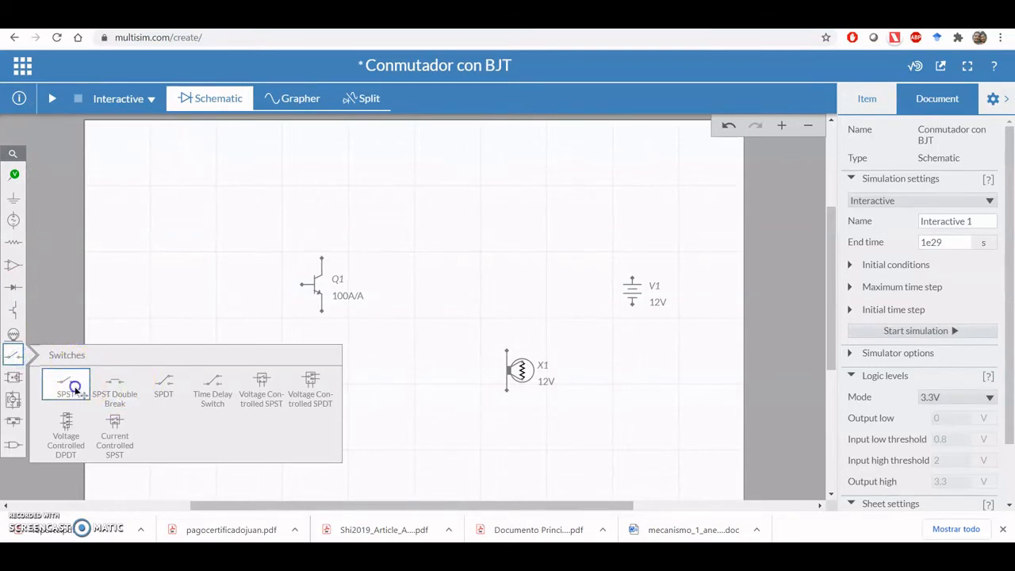
left_click(73, 386)
left_click(191, 380)
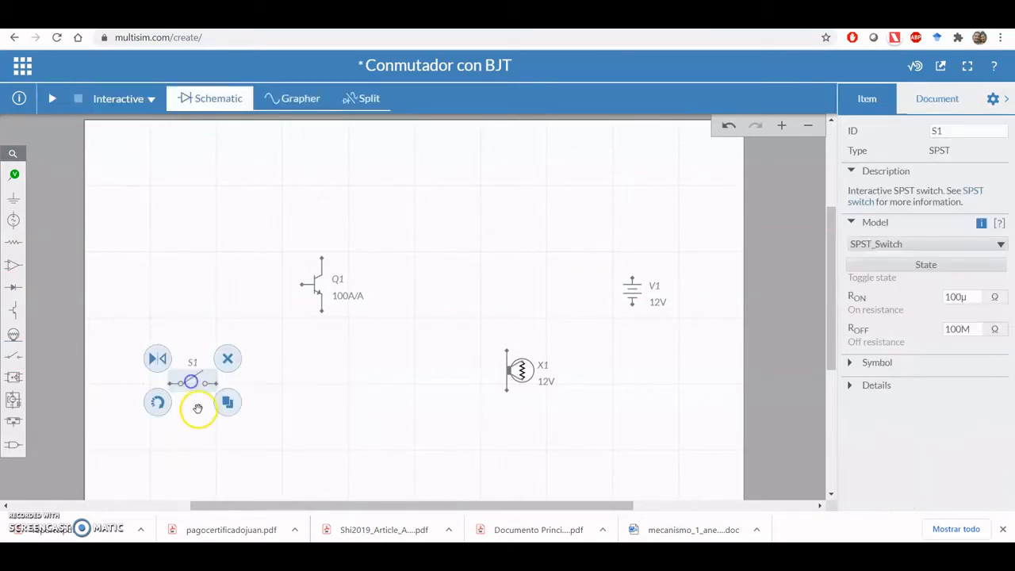
left_click(158, 403)
left_click(161, 408)
left_click(197, 378)
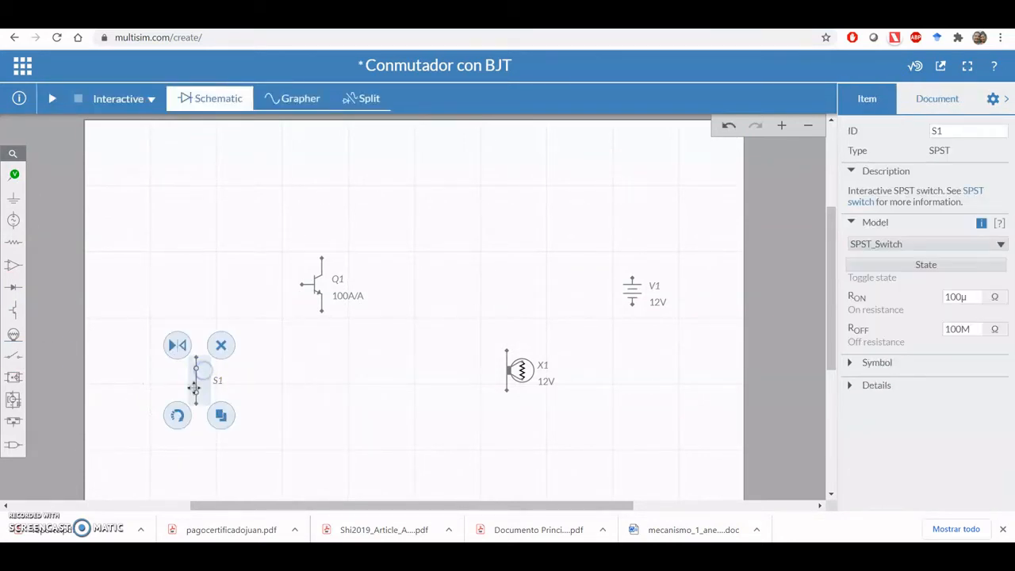
left_click(178, 416)
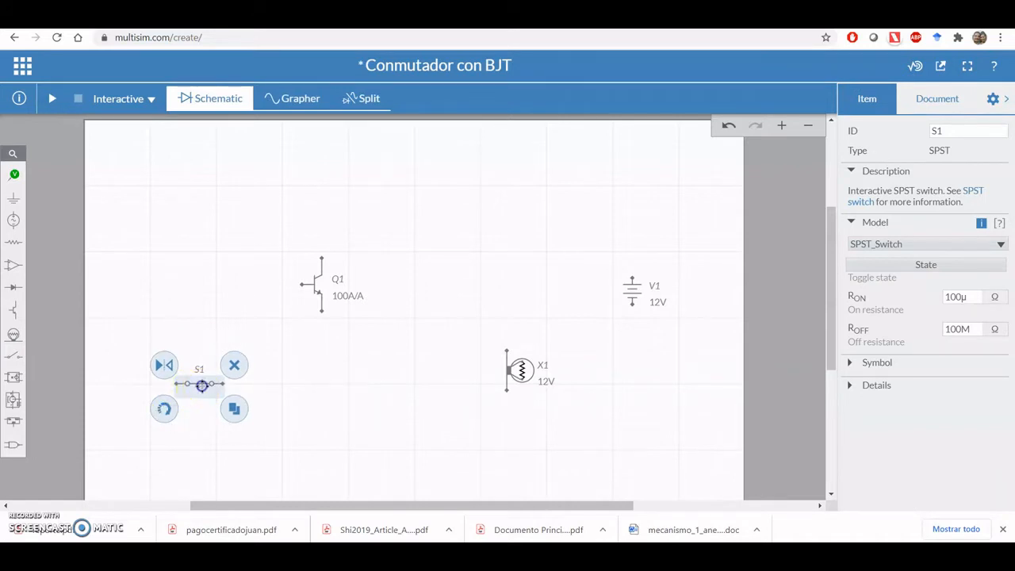
left_click(164, 409)
left_click(274, 373)
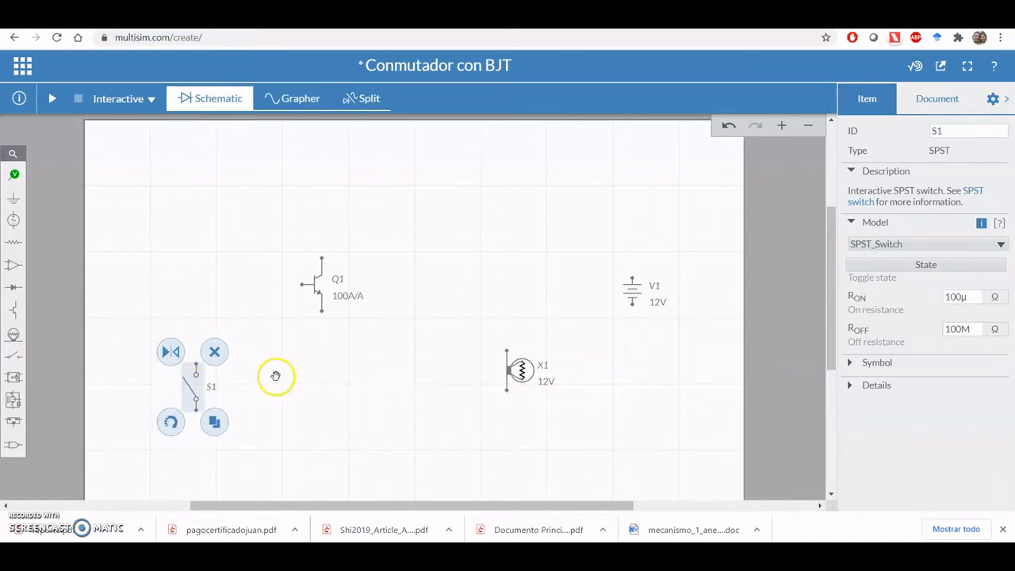
left_click(222, 396)
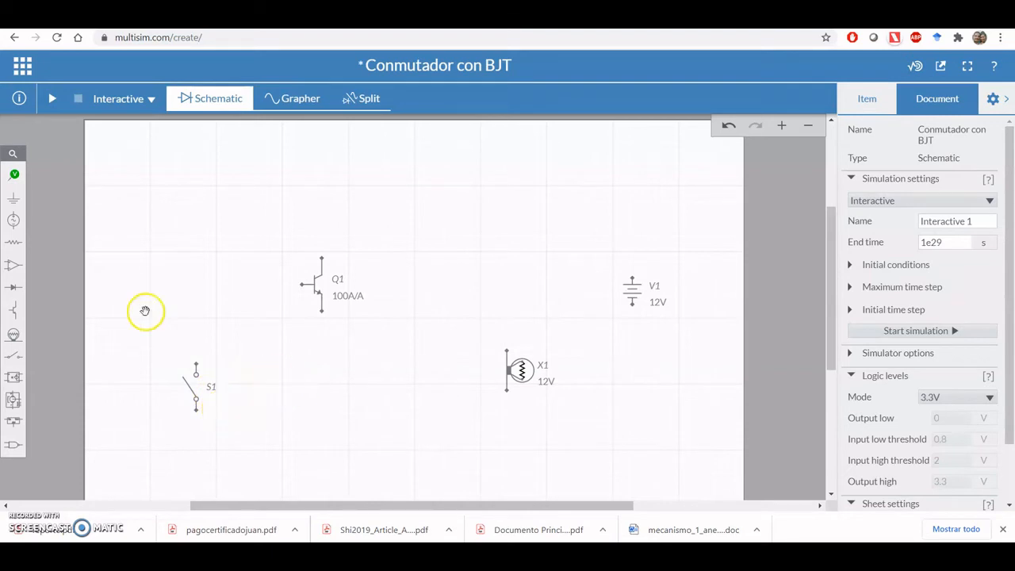
Place a horizontal resistor in line with the transistor's base, on its left, and set its resistance to 220 Ω.
left_click(13, 242)
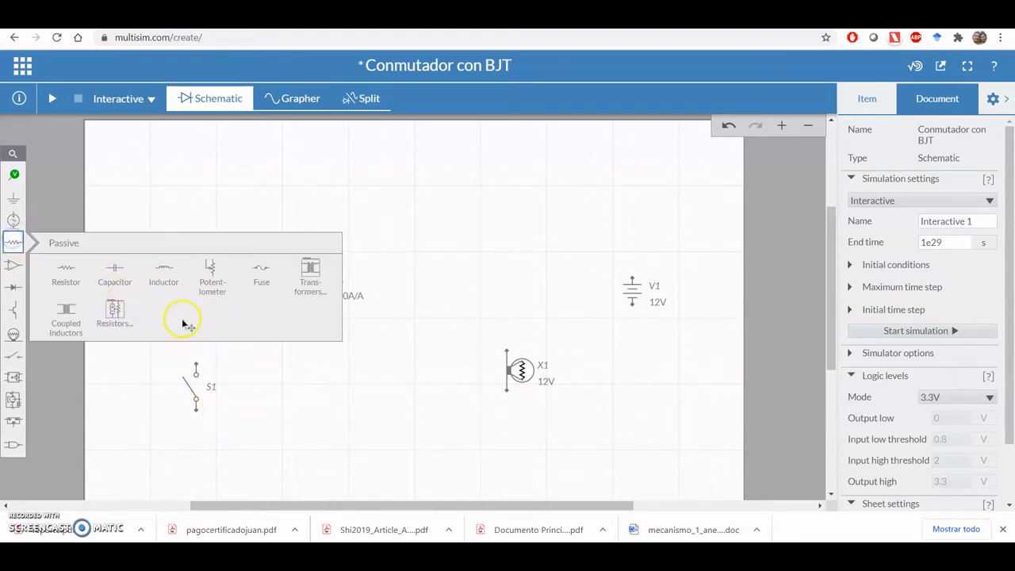
left_click(79, 283)
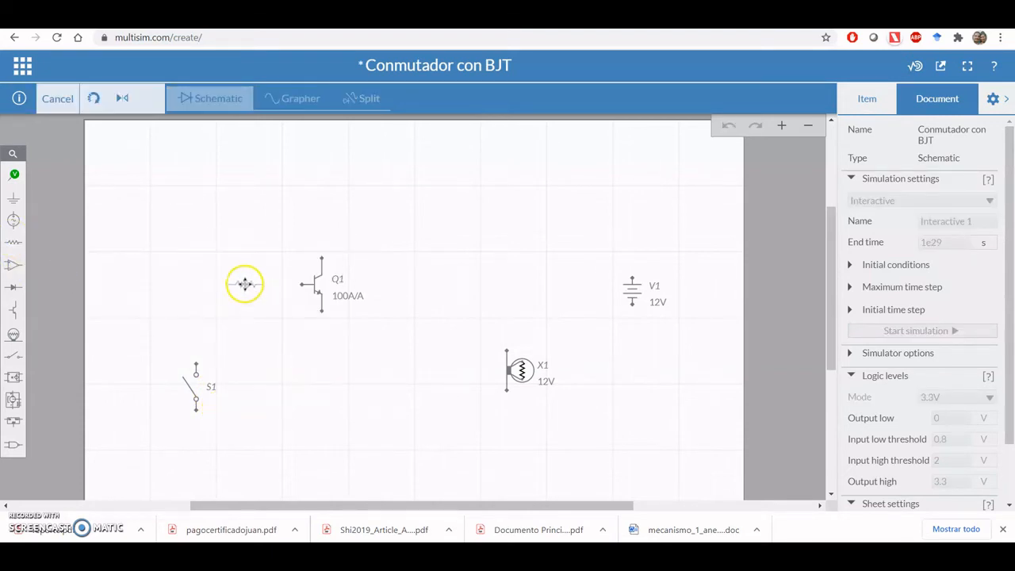
left_click(245, 284)
left_click(280, 363)
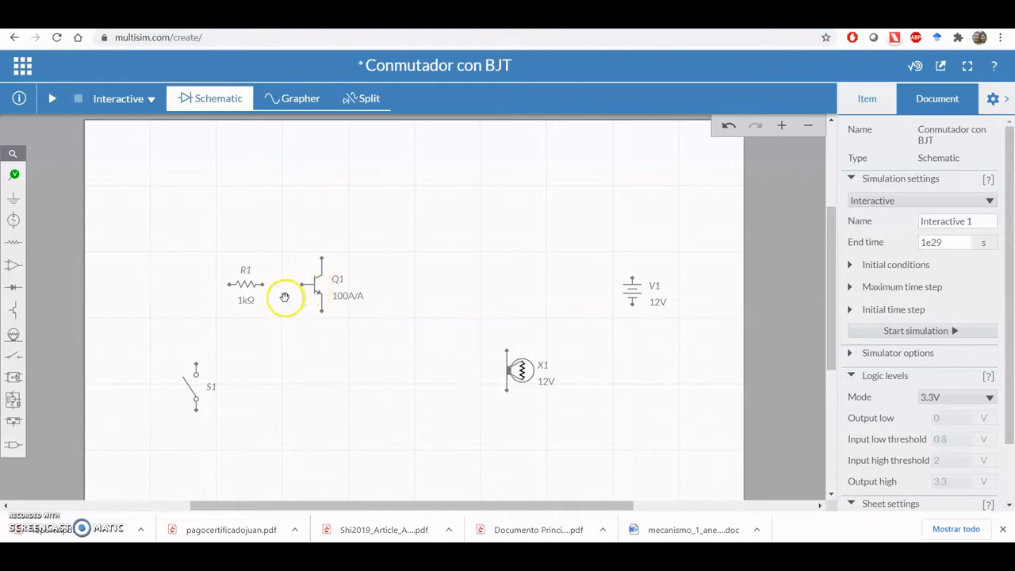
left_click(248, 301)
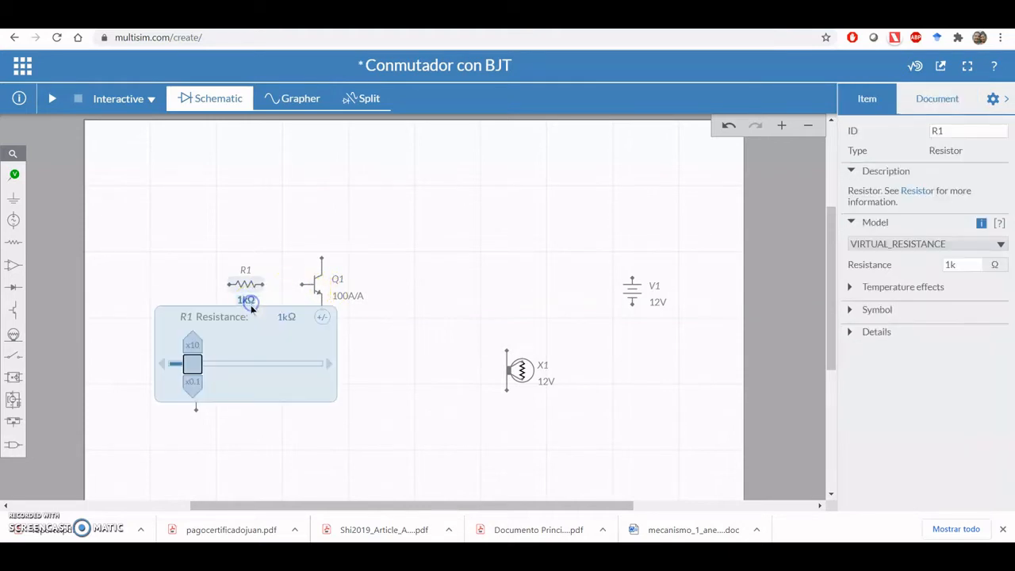
double_click(951, 266)
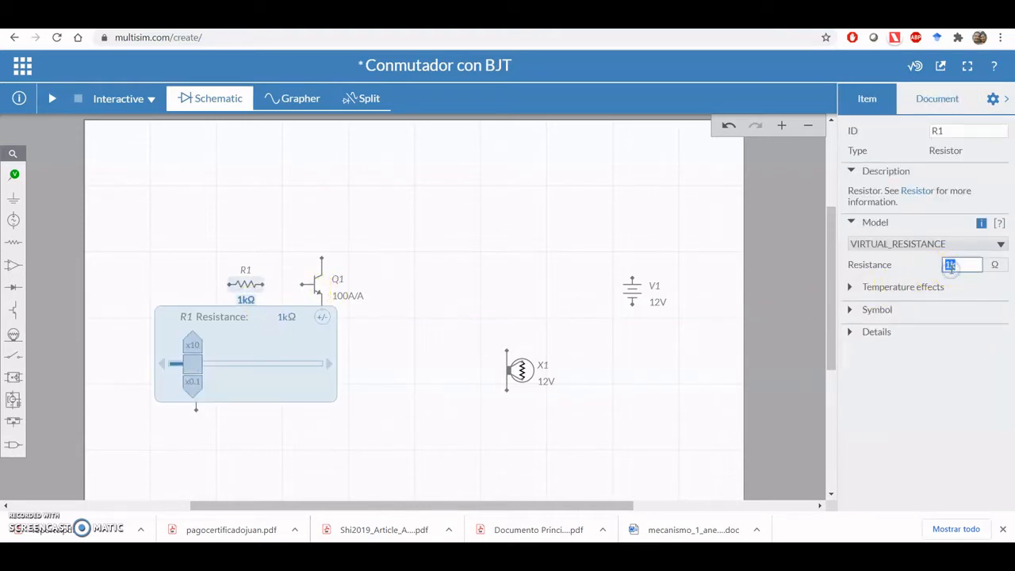
type("220")
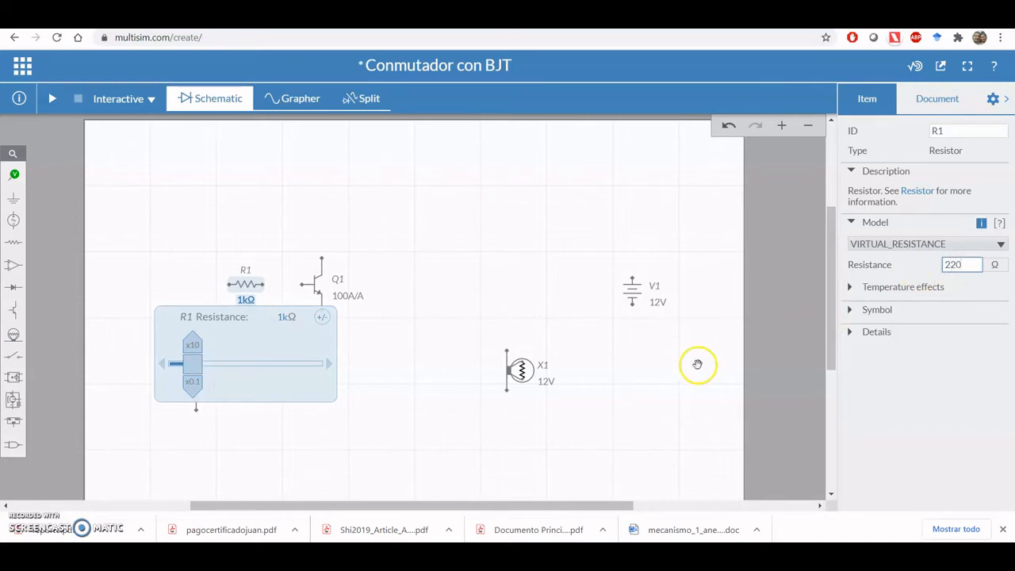
left_click(458, 361)
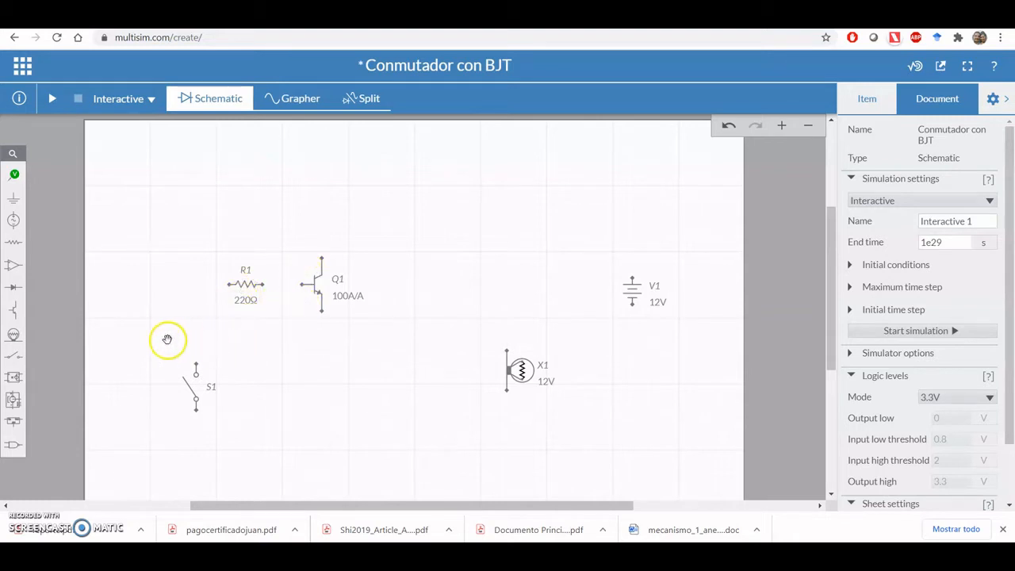
Place a second resistor above and to the left of the 220 Ω resistor, rotate it to vertical, and shift it slightly left.
left_click(13, 243)
left_click(67, 274)
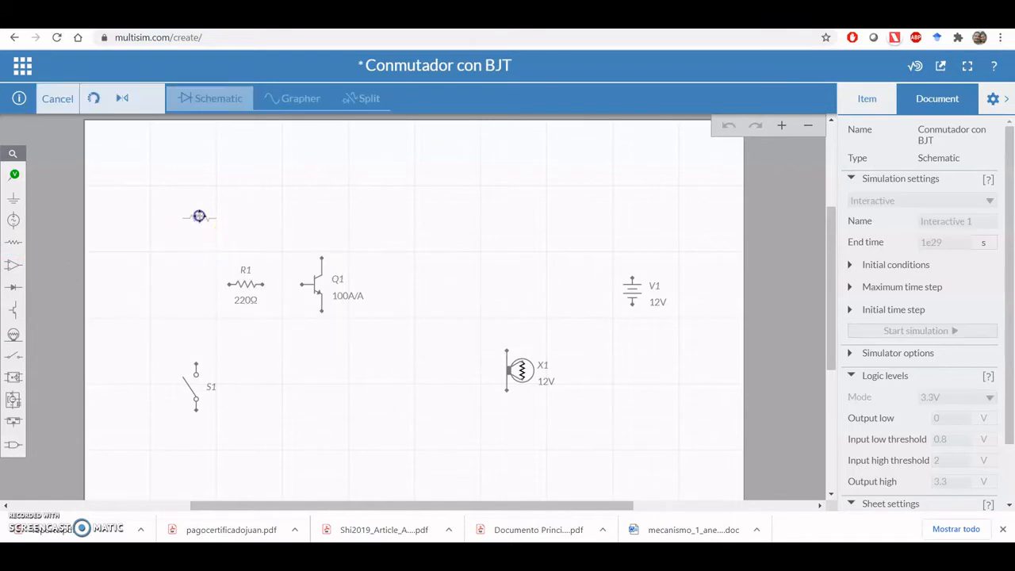
left_click(202, 214)
left_click(183, 243)
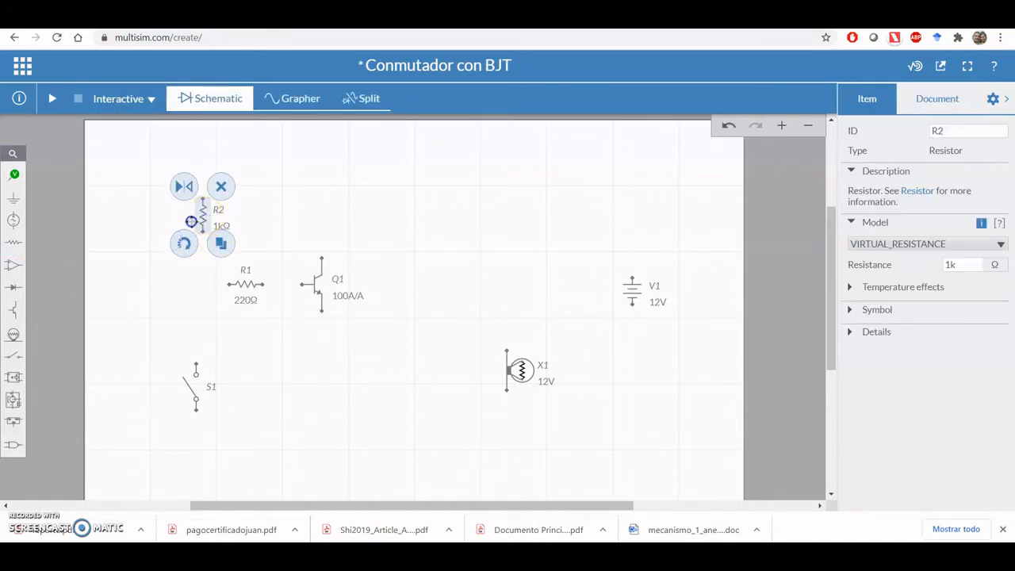
mouse_move(193, 220)
left_mouse_down()
mouse_move(188, 239)
mouse_move(185, 226)
left_mouse_up()
left_click(220, 390)
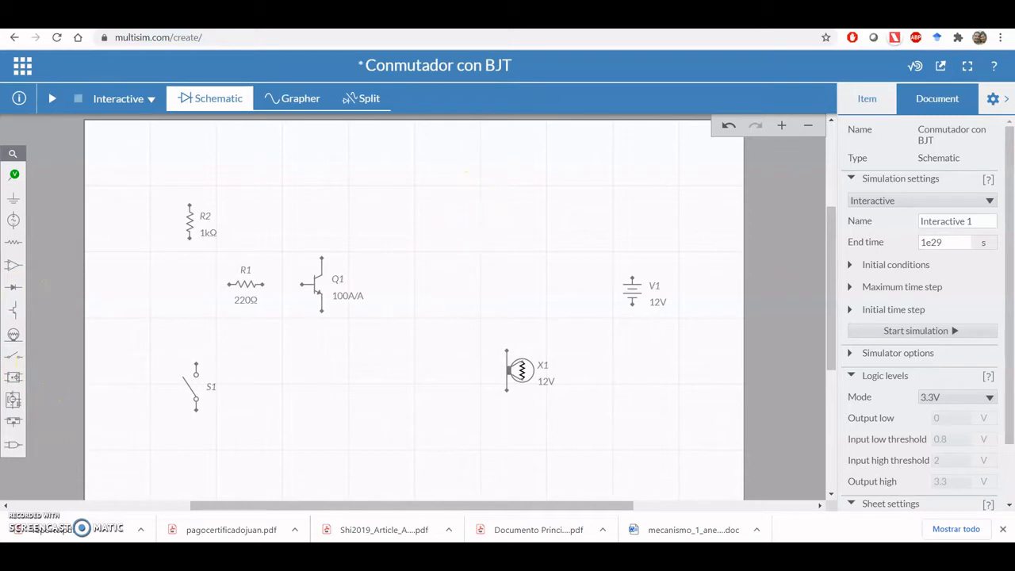
Place a combination relay to the upper right of the transistor.
left_click(13, 402)
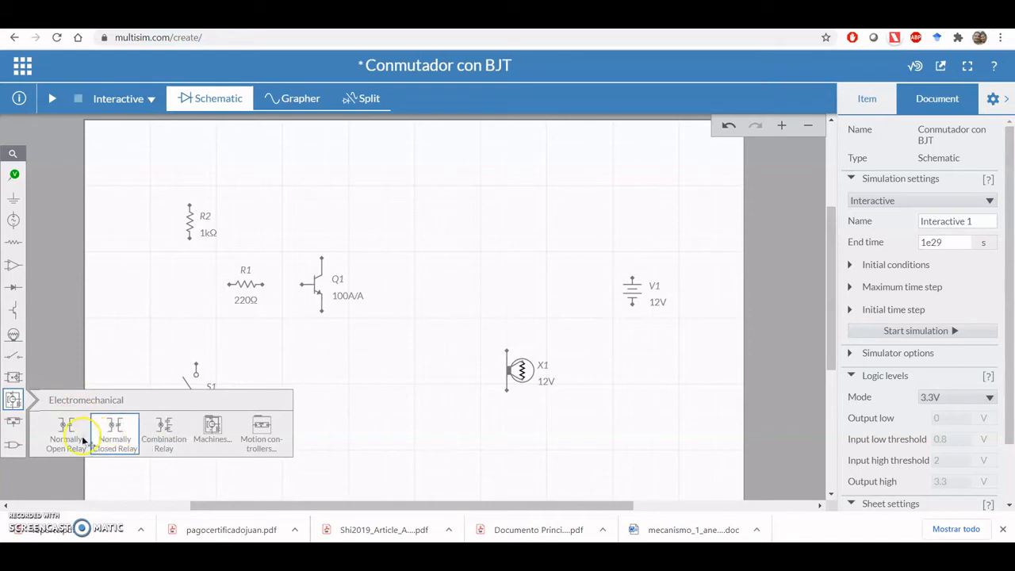
left_click(165, 434)
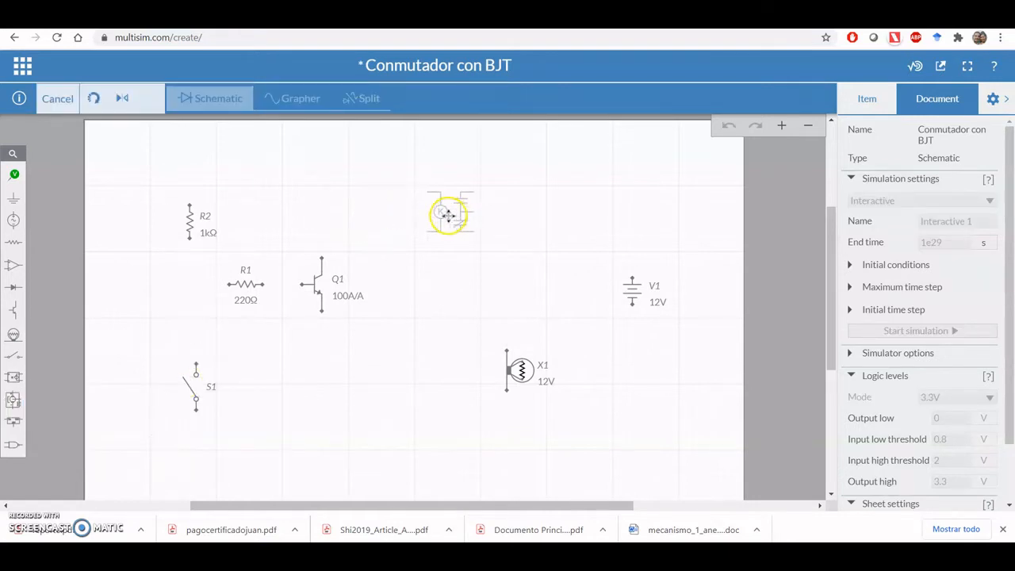
left_click(420, 219)
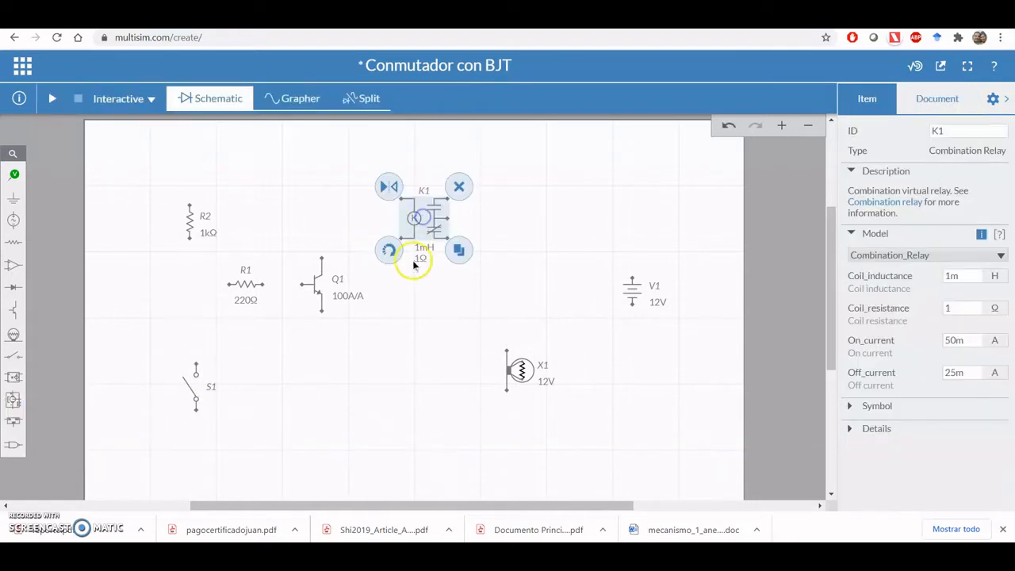
left_click(418, 399)
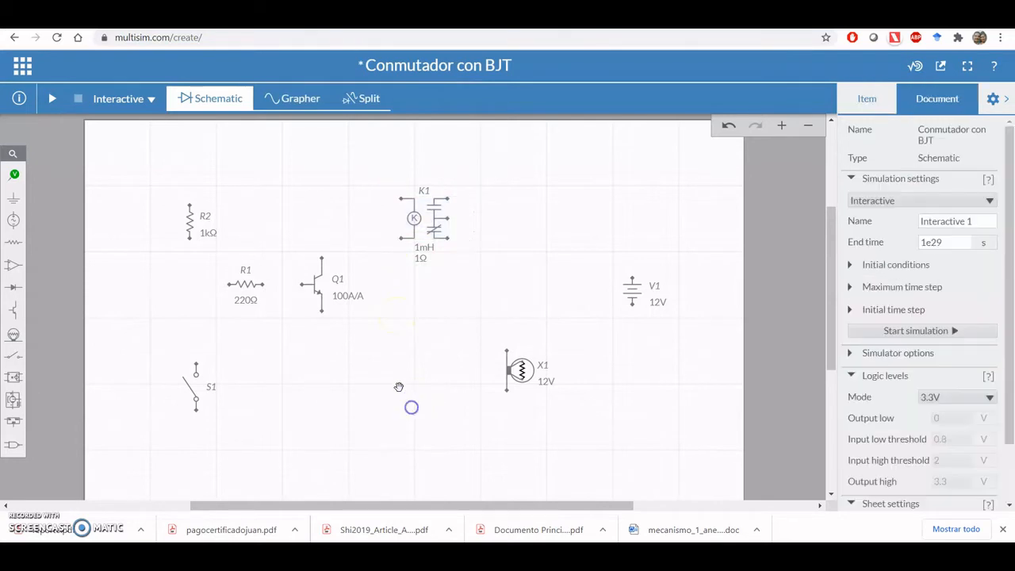
Place a diode between the transistor and the relay, rotate it to point upward, and align it directly above the transistor's collector.
left_click(13, 289)
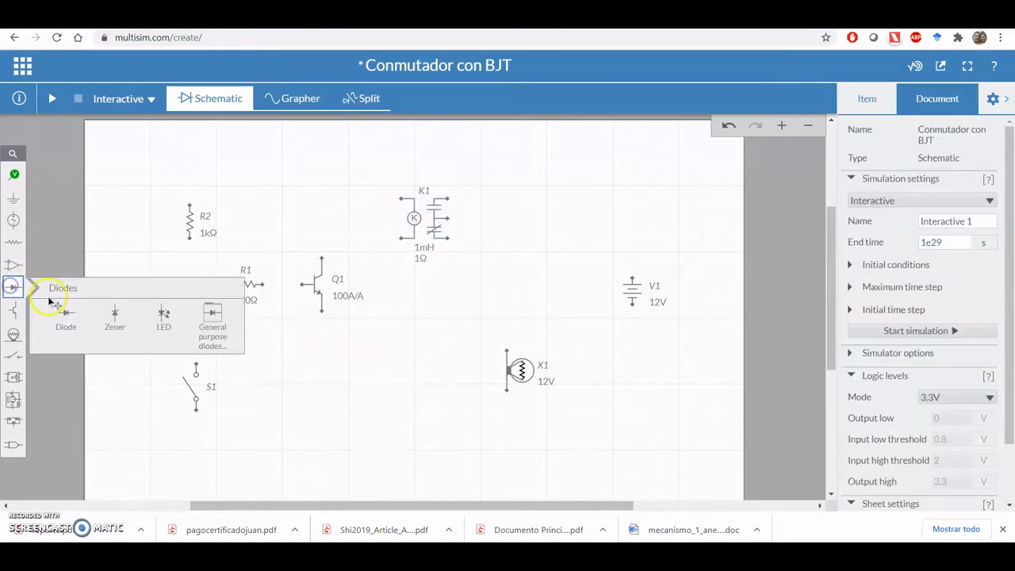
left_click(64, 315)
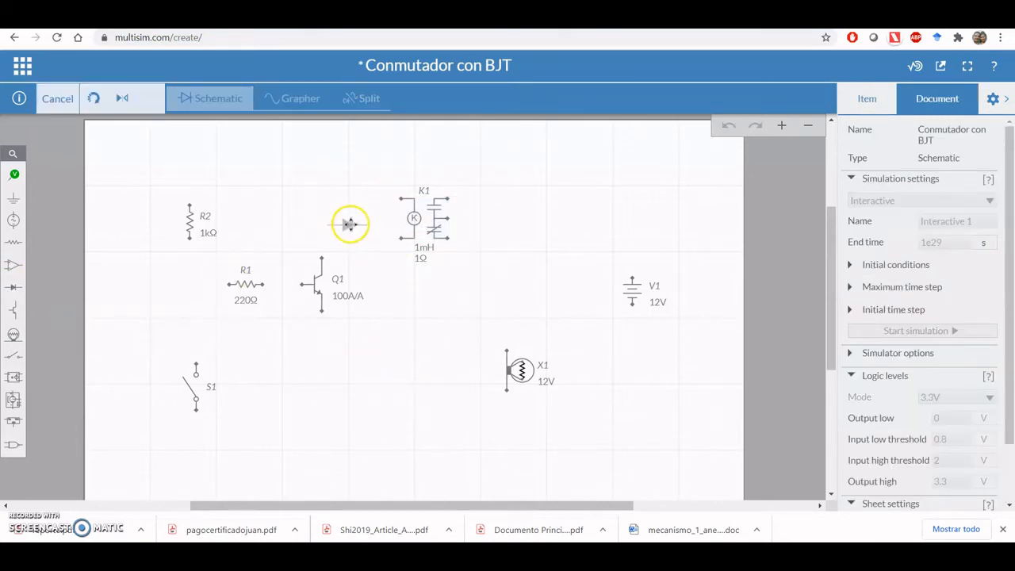
left_click(350, 254)
left_click(316, 243)
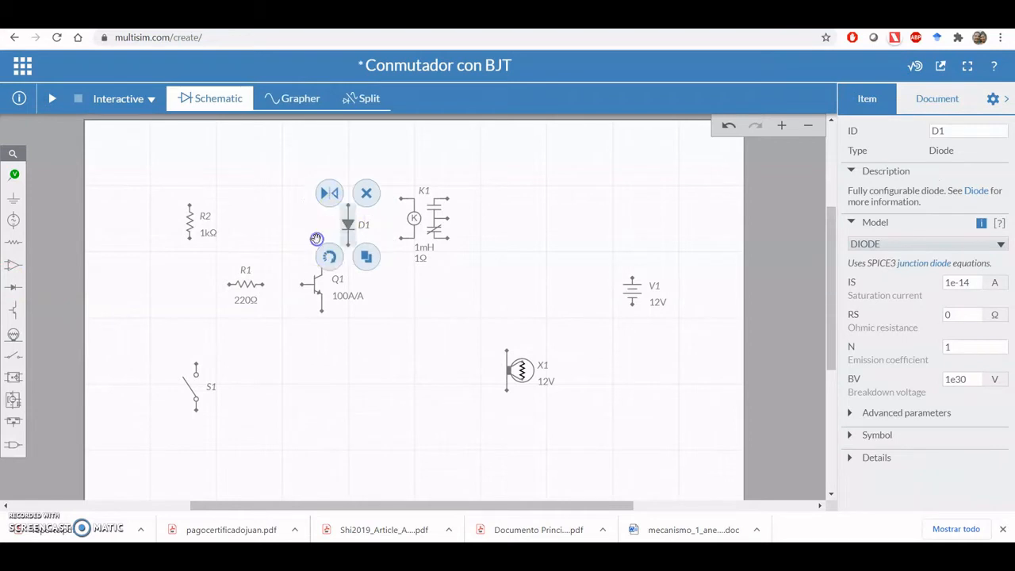
left_click(330, 257)
left_click(314, 246)
left_click_drag(347, 222, 318, 223)
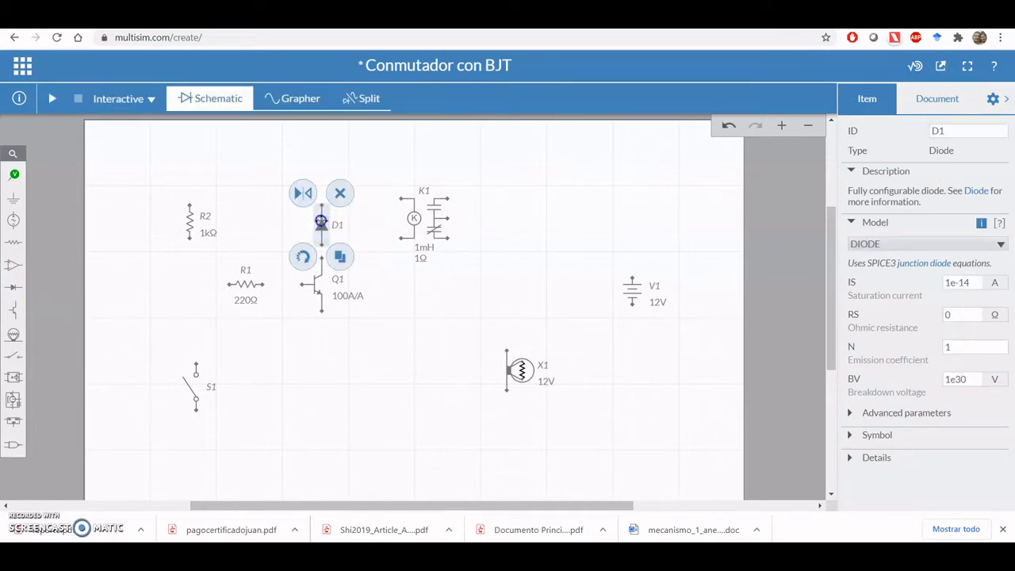
left_click(323, 216)
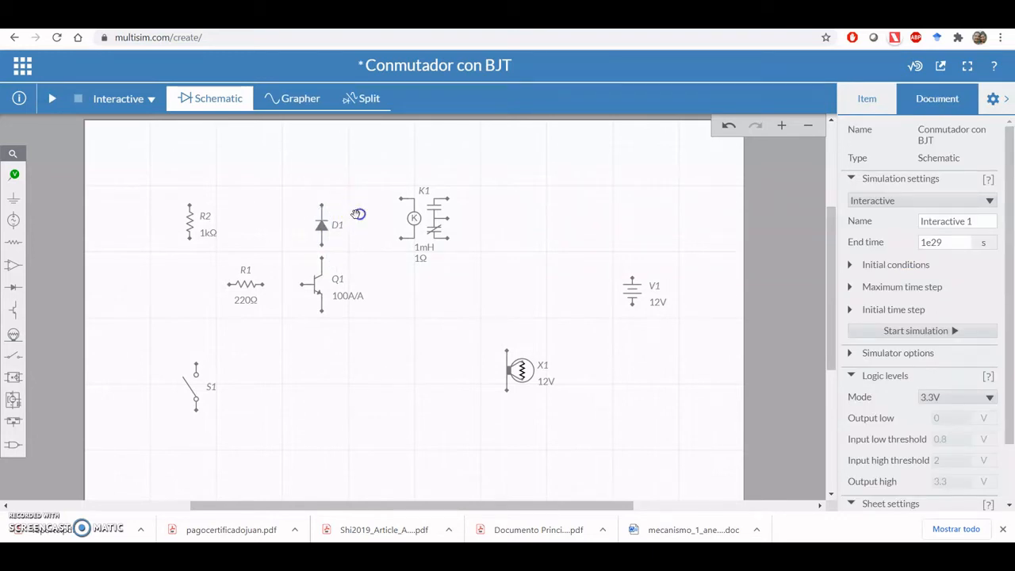
Move the diode slightly up from the collector and shift the relay up and left to line up with it.
left_click(322, 223)
left_click(363, 284)
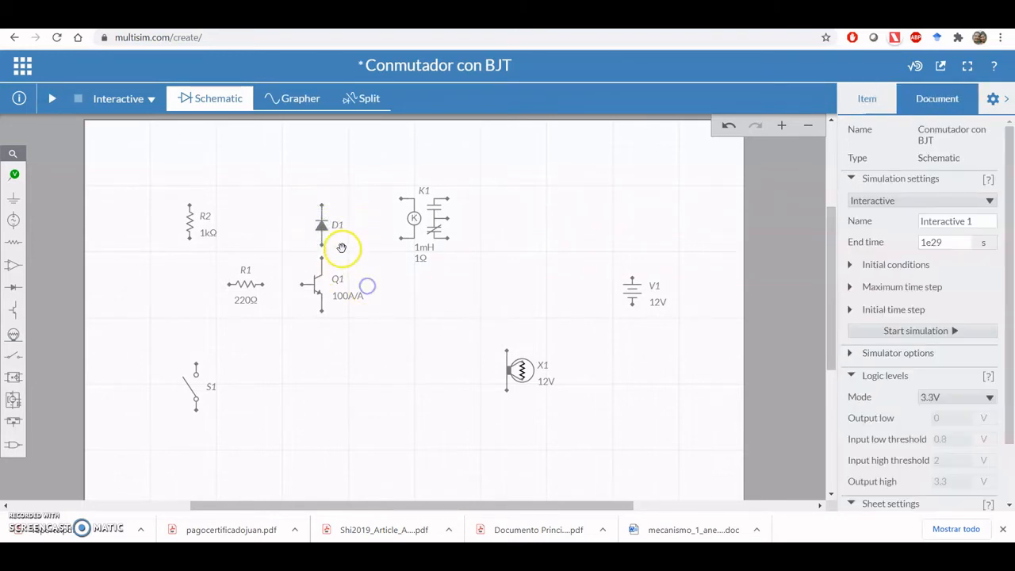
left_click(322, 225)
left_click_drag(321, 198, 321, 180)
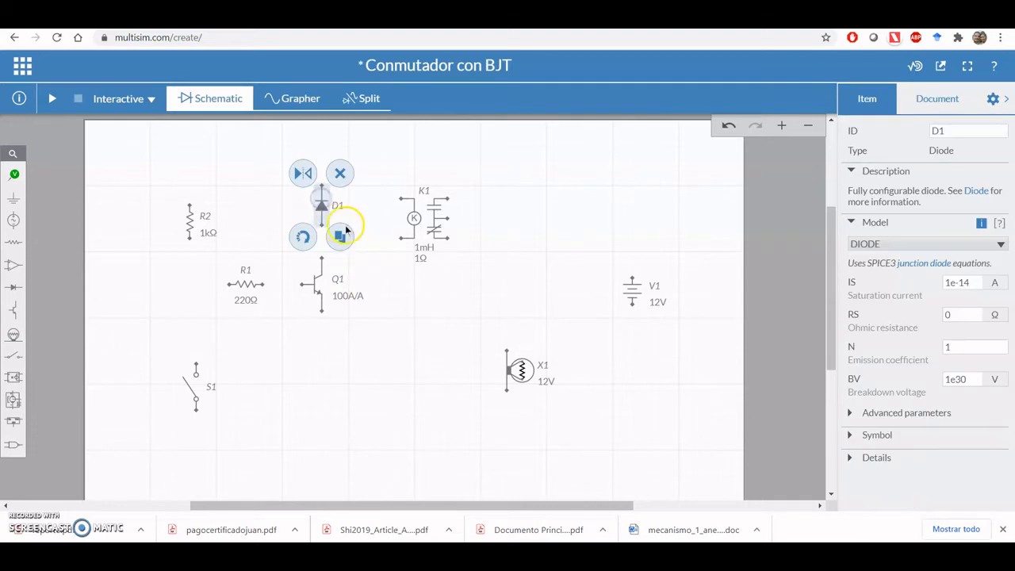
left_click(412, 216)
left_click_drag(417, 216, 407, 205)
left_click(384, 308)
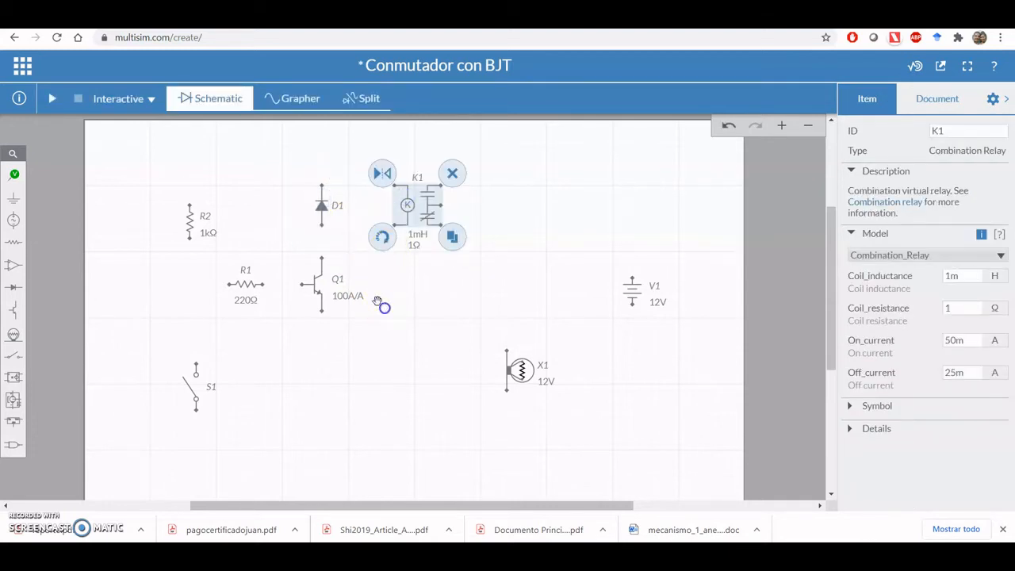
left_click(323, 208)
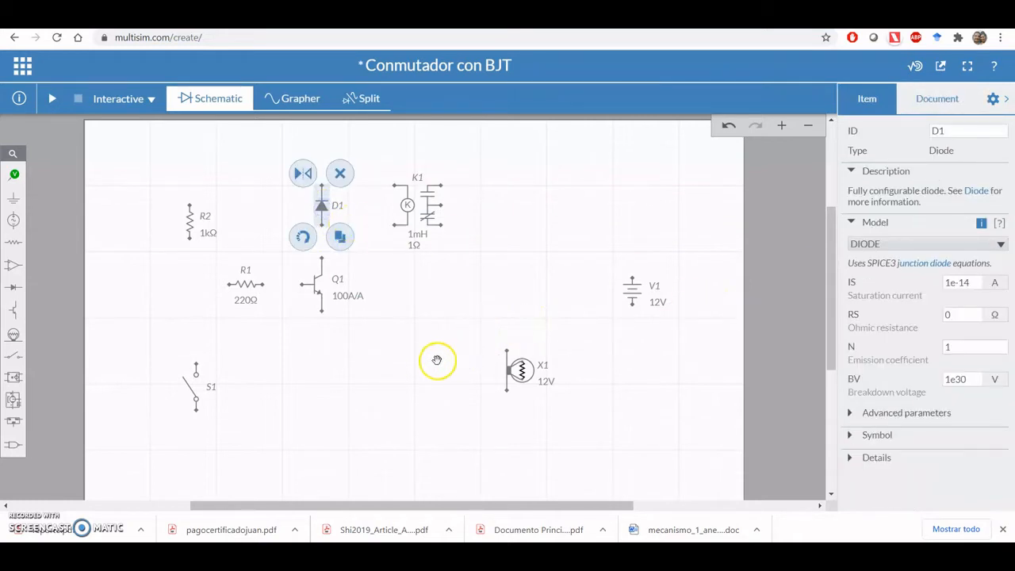
left_click(382, 304)
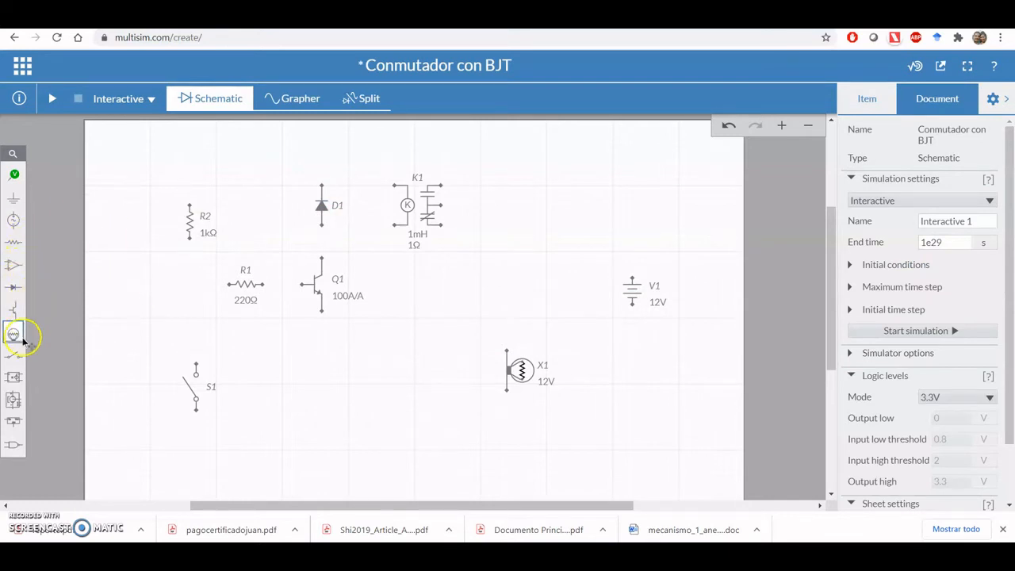
Wire the switch's upper terminal to the 1 kΩ resistor and that resistor's top to the 12 V source's positive terminal, routing the supply wire above the relay.
left_click(197, 367)
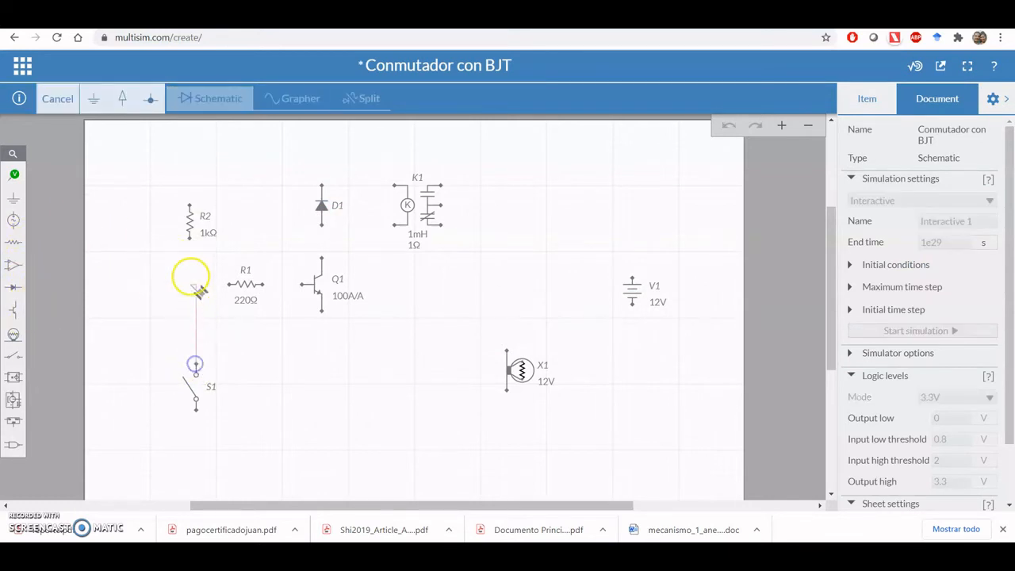
left_click(188, 237)
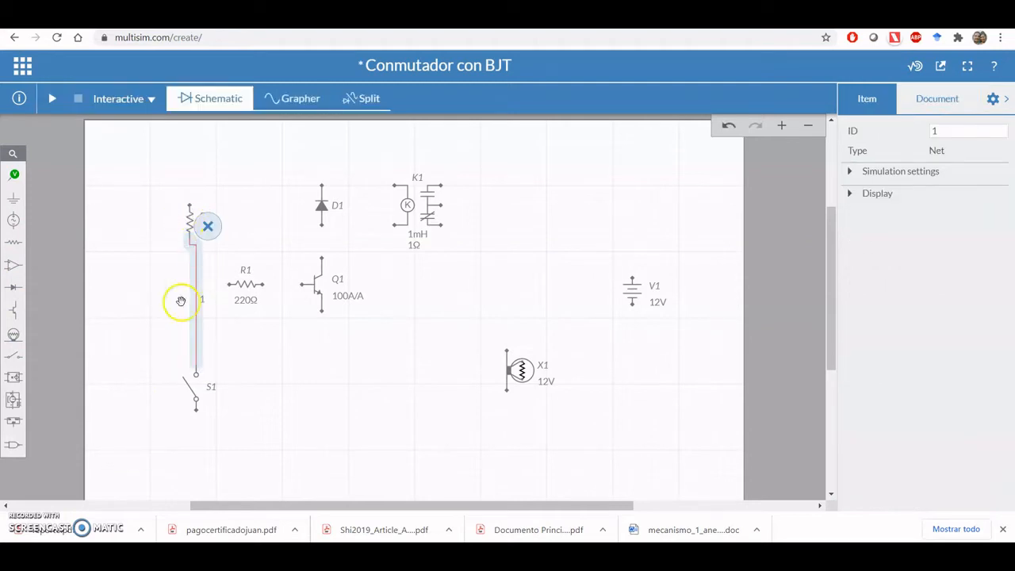
left_click(189, 206)
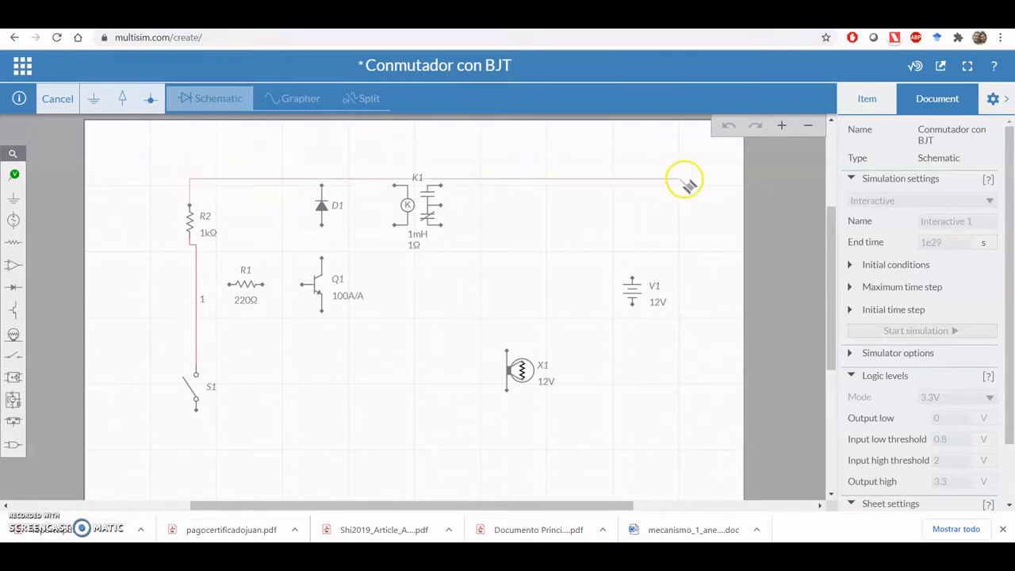
left_click(632, 279)
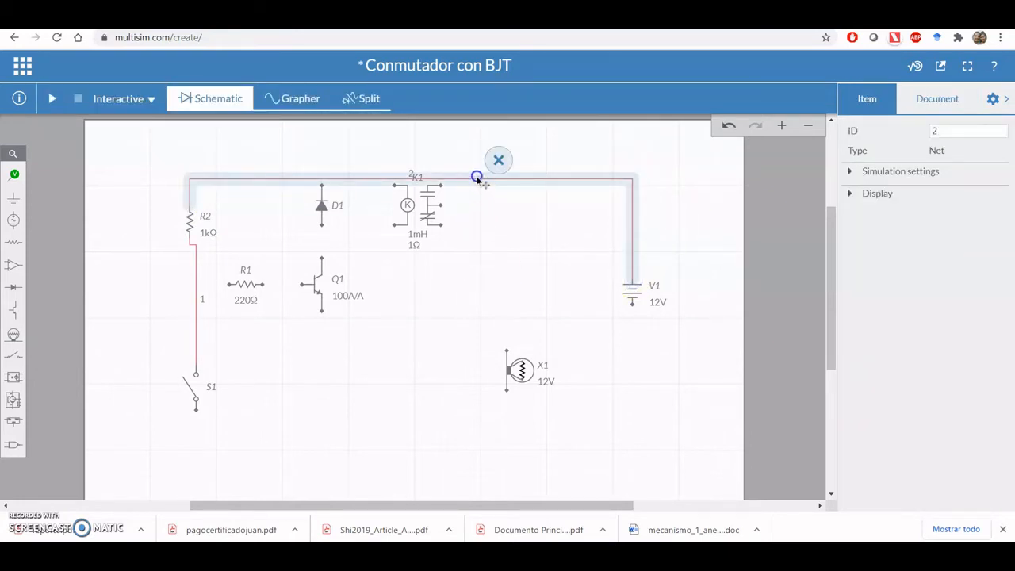
left_click_drag(477, 176, 477, 146)
left_click(389, 242)
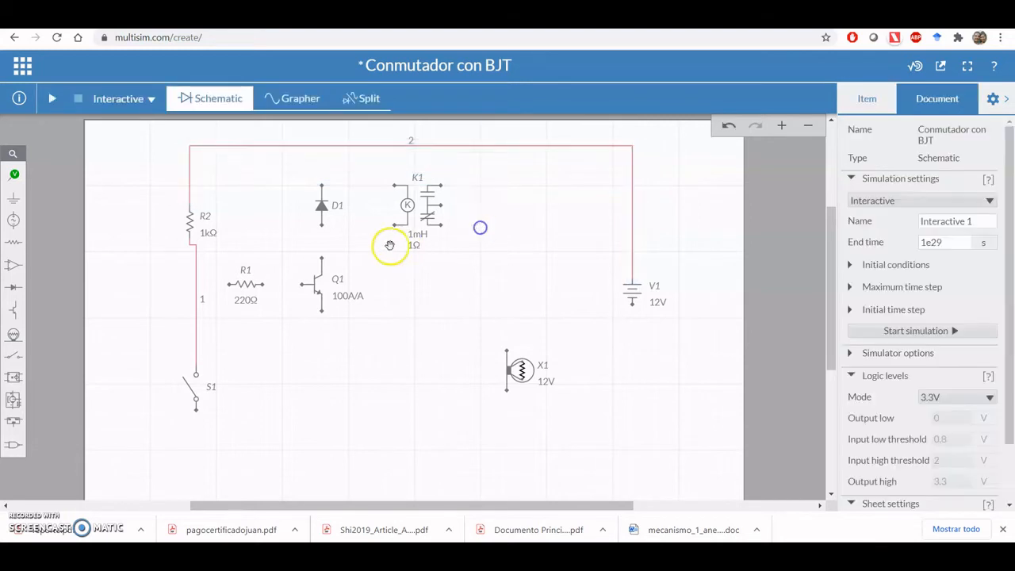
Wire the diode's cathode to the upper supply wire and its anode to the transistor's collector.
left_click(324, 188)
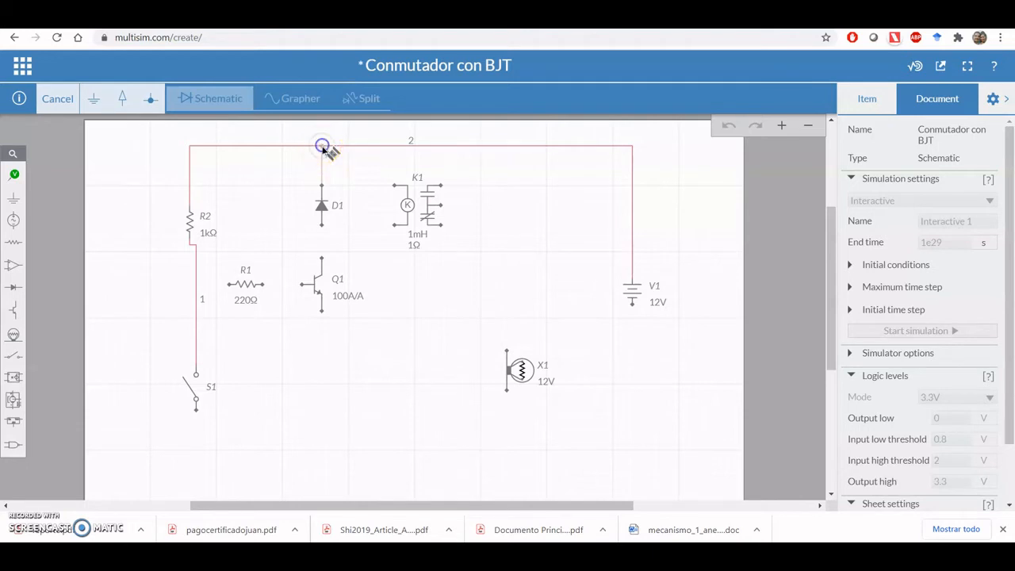
left_click(322, 146)
left_click(322, 257)
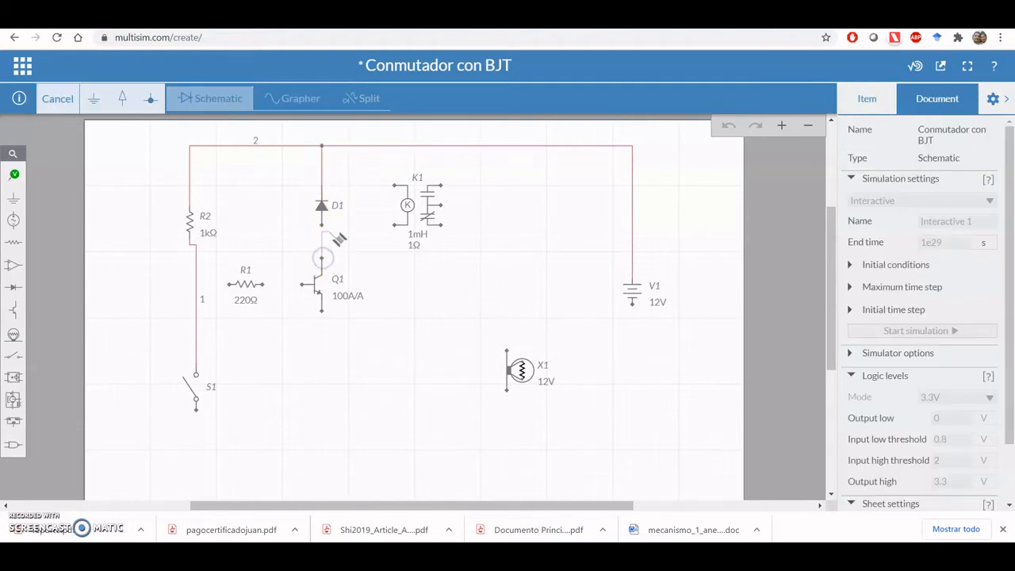
left_click(324, 227)
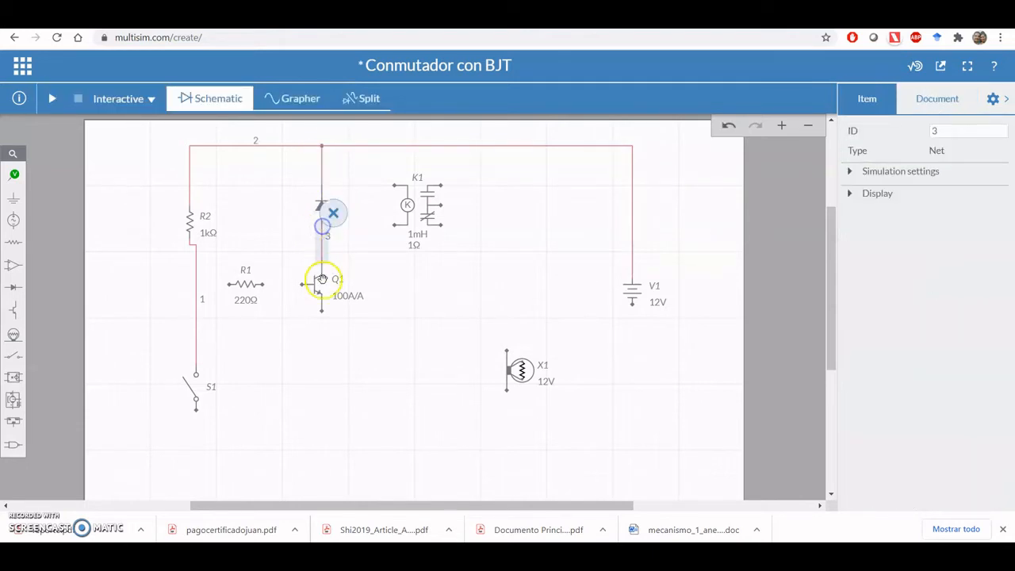
Wire the 220 Ω resistor between the transistor's base and the wire joining the 1 kΩ resistor to the switch.
left_click(302, 287)
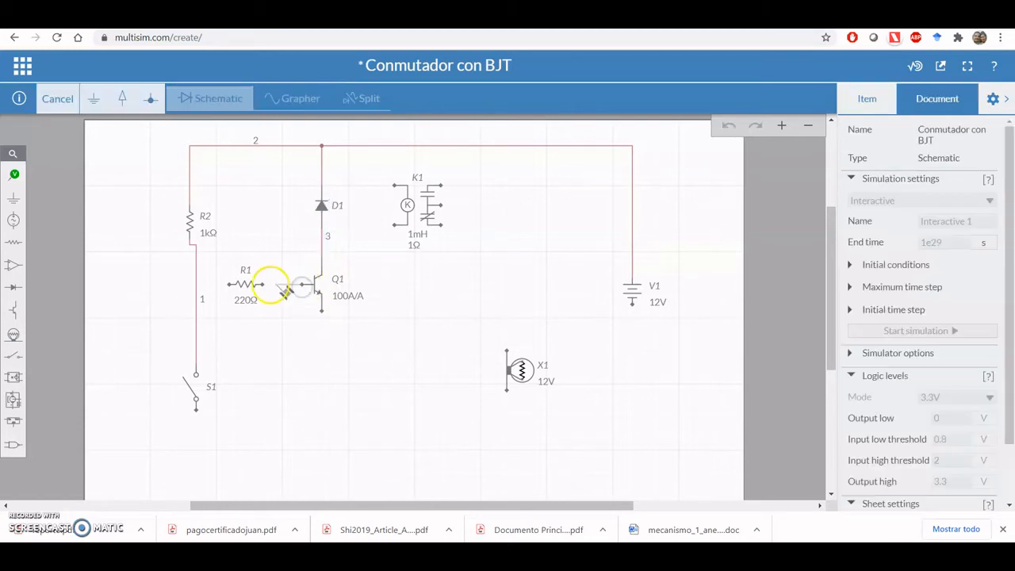
left_click(265, 284)
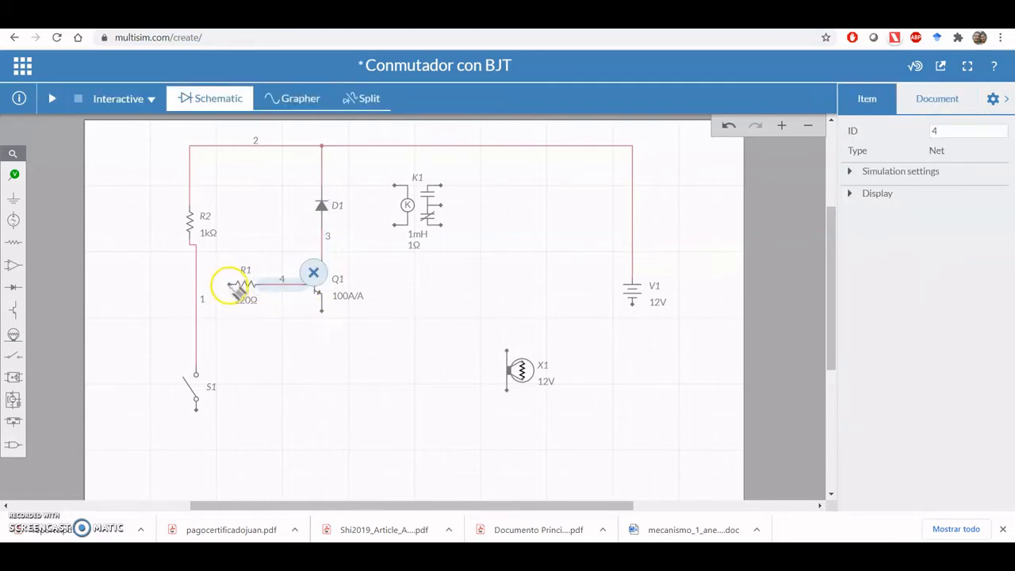
left_click(231, 284)
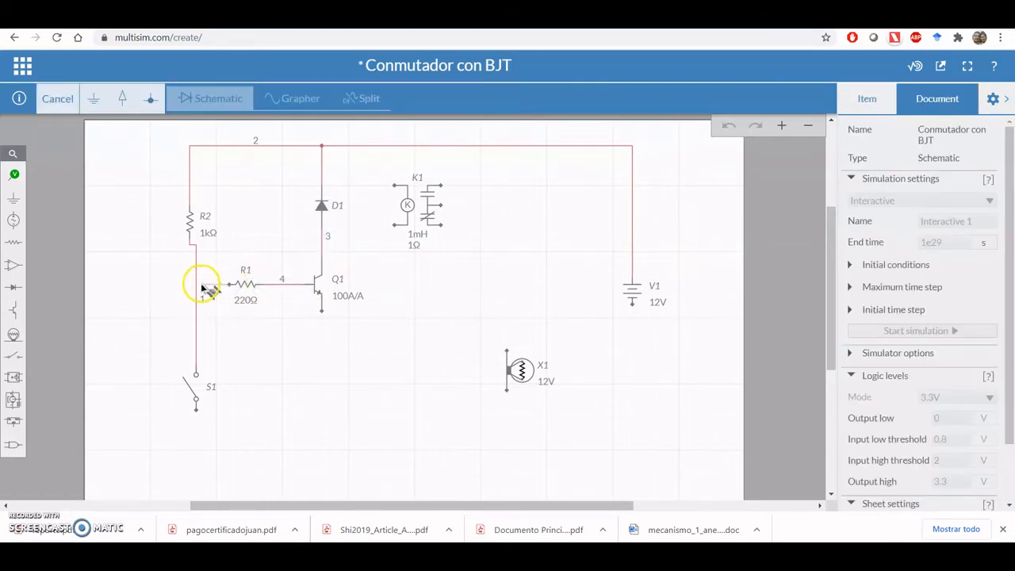
left_click(199, 285)
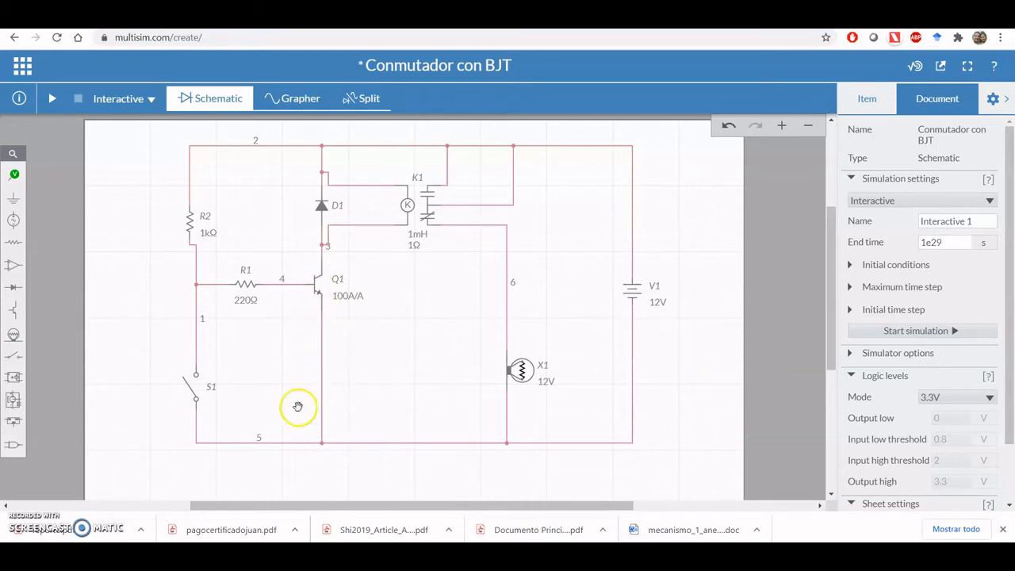
Add a ground connector to the circuit's lower common wire, between the transistor and the lamp.
mouse_move(13, 198)
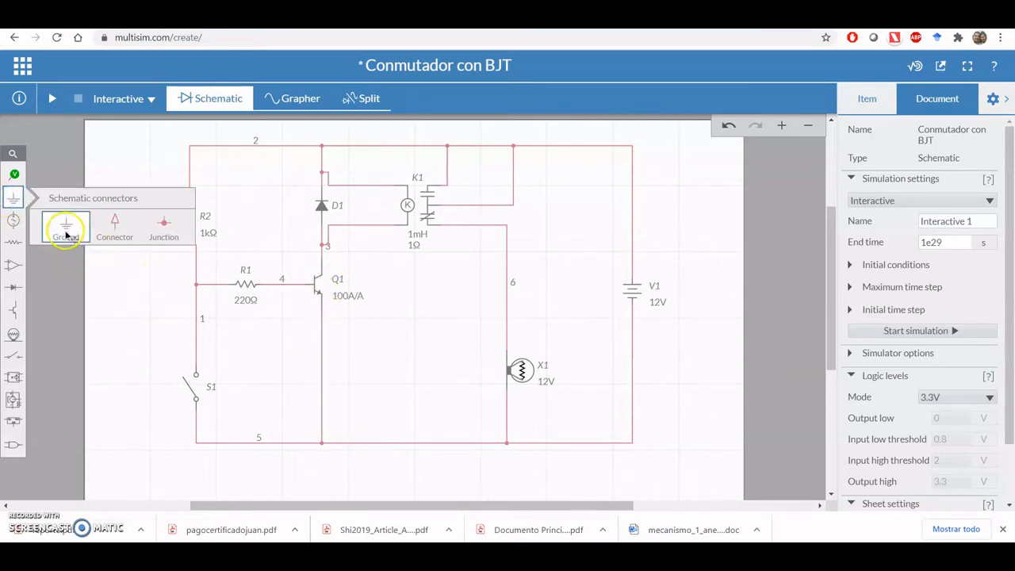
left_click(391, 449)
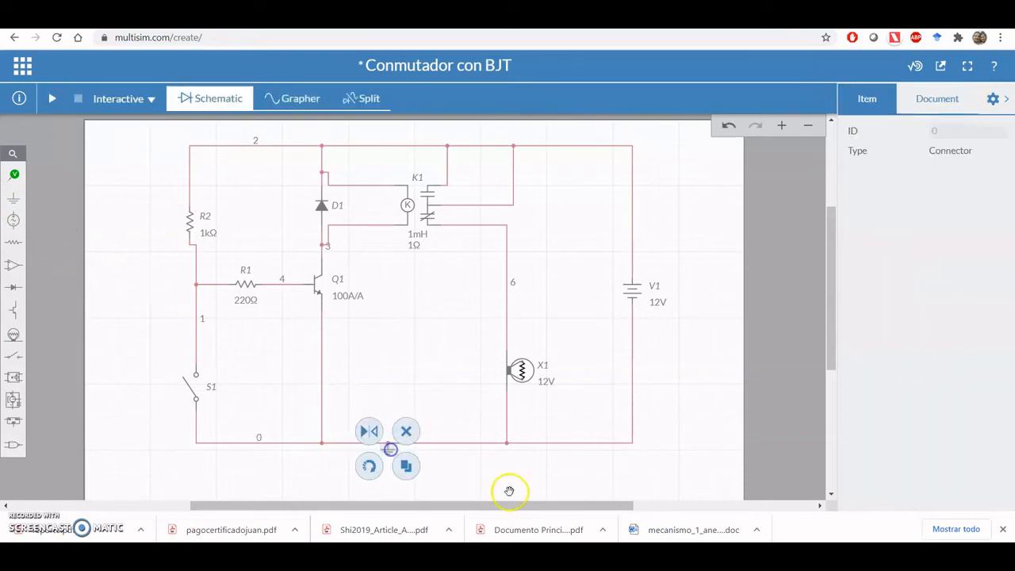
left_click(478, 475)
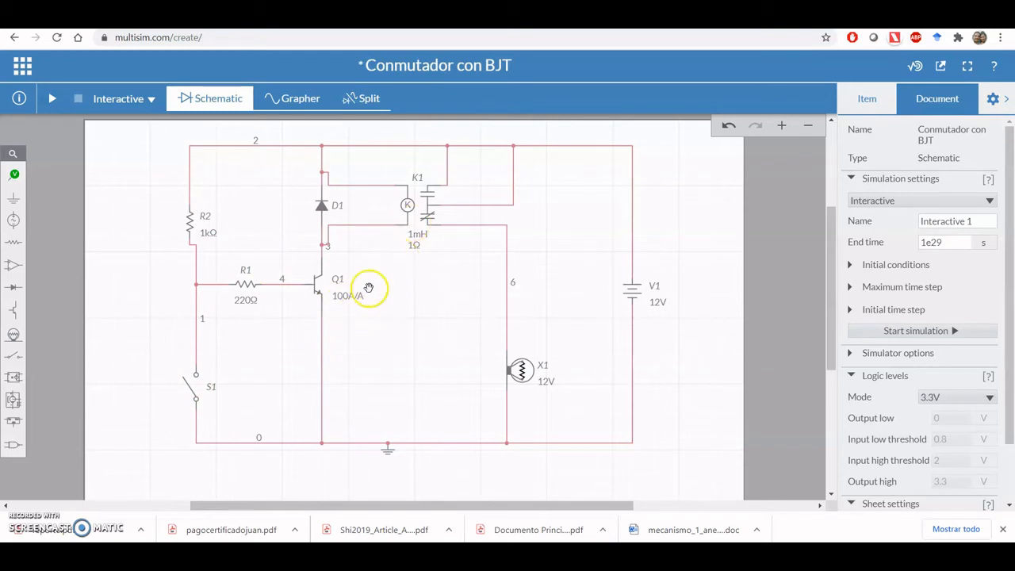
Examine the combination relay's coil and switching-current parameters and the available relay types.
left_click(411, 206)
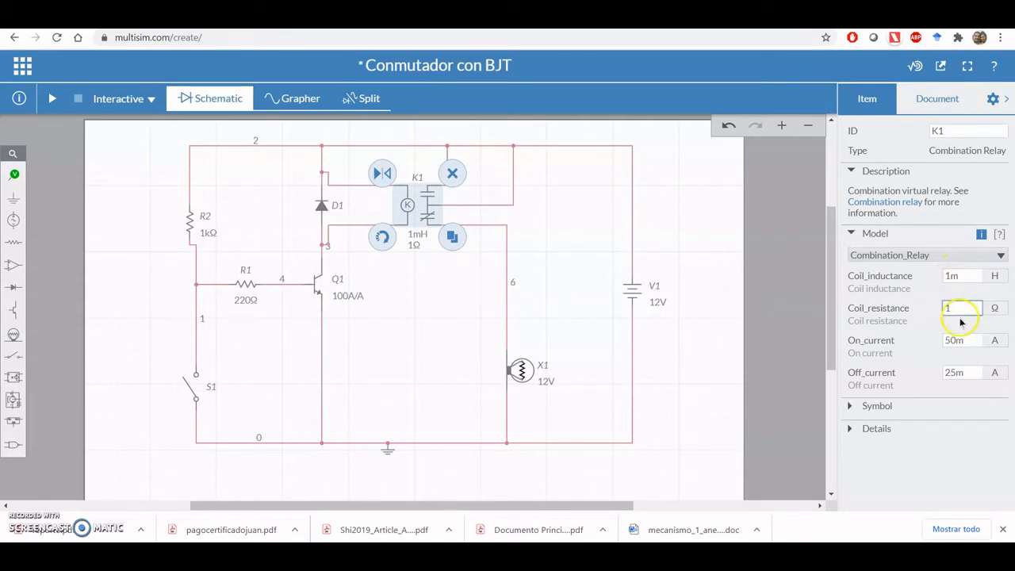
left_click(464, 304)
left_click(421, 205)
left_click(430, 304)
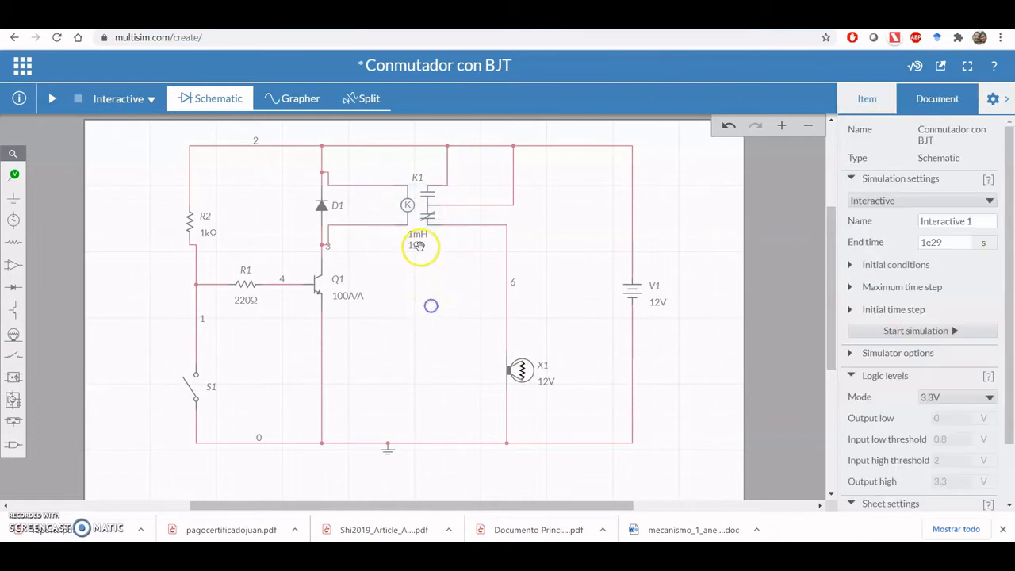
left_click(13, 403)
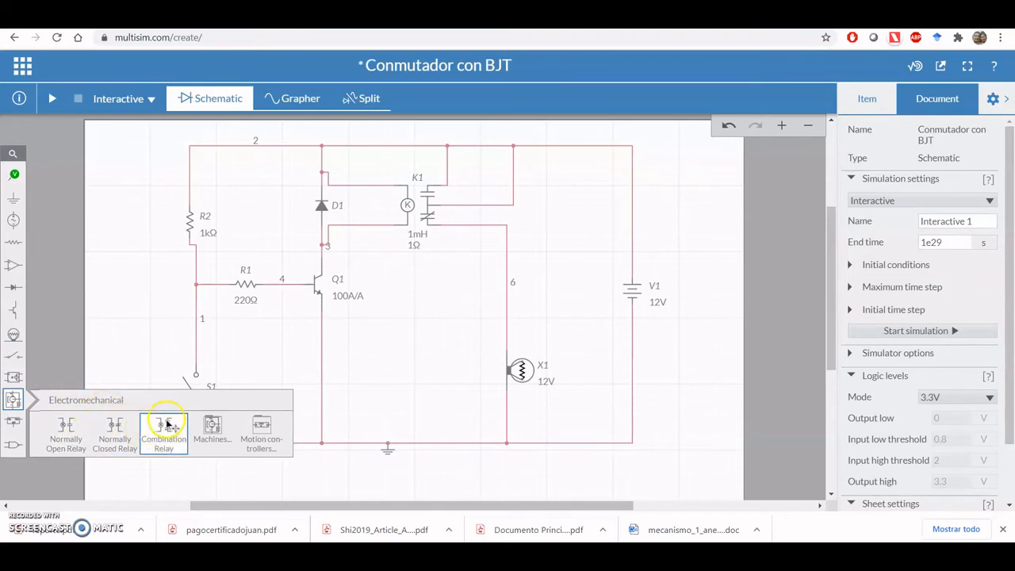
Review the diode, the lamp, the 12 V source and the 220 Ω base resistor in the finished circuit.
left_click_drag(168, 427, 396, 333)
left_click(337, 212)
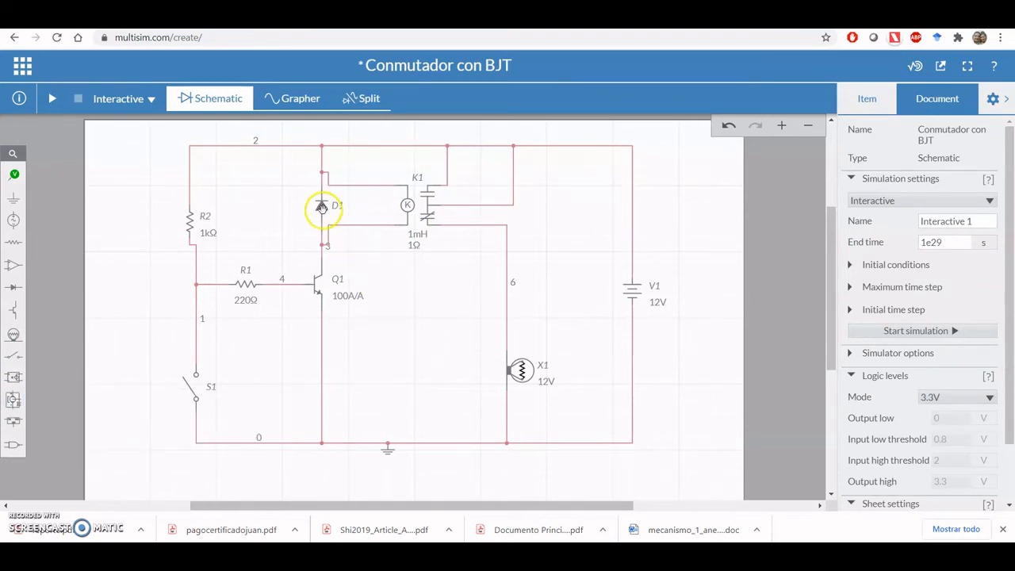
left_click(323, 210)
left_click(378, 285)
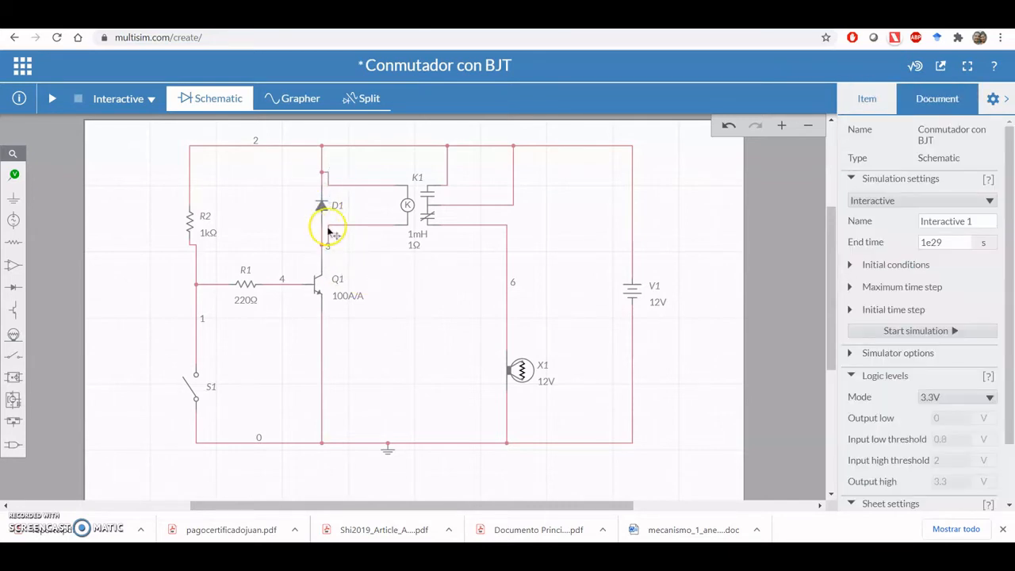
left_click_drag(322, 238, 324, 190)
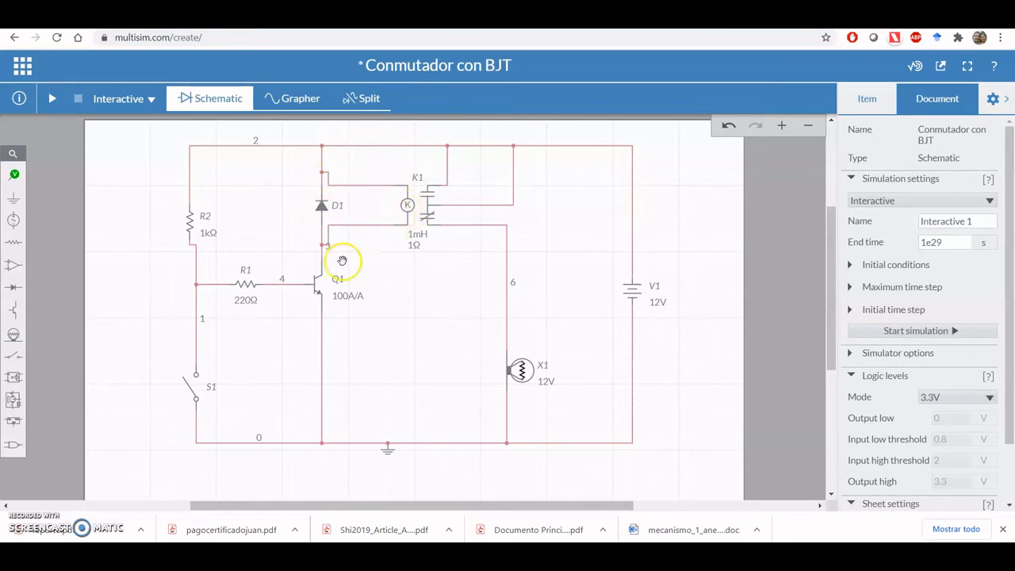
left_click(516, 371)
left_click(441, 363)
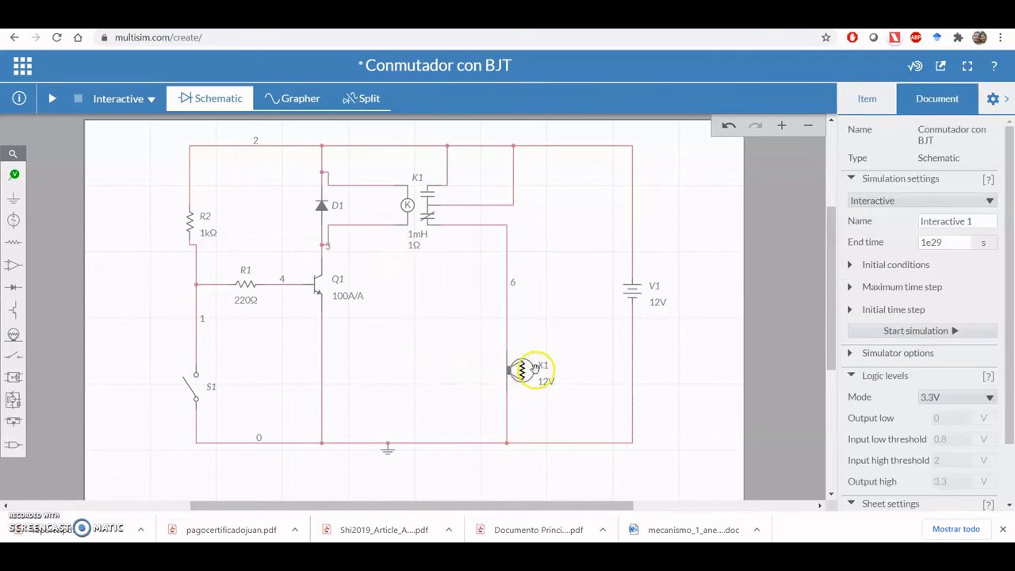
left_click(528, 371)
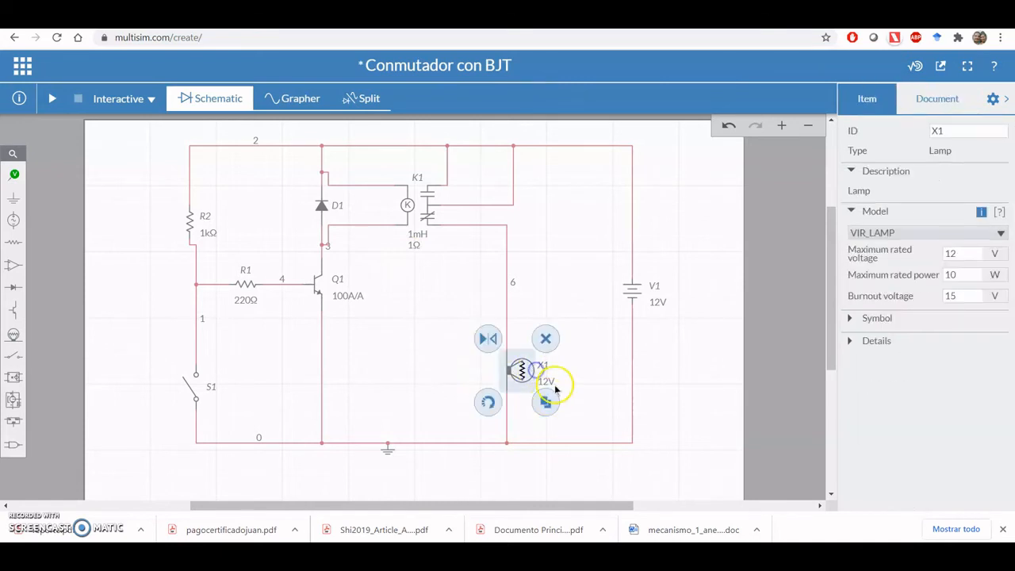
left_click(657, 301)
left_click(674, 267)
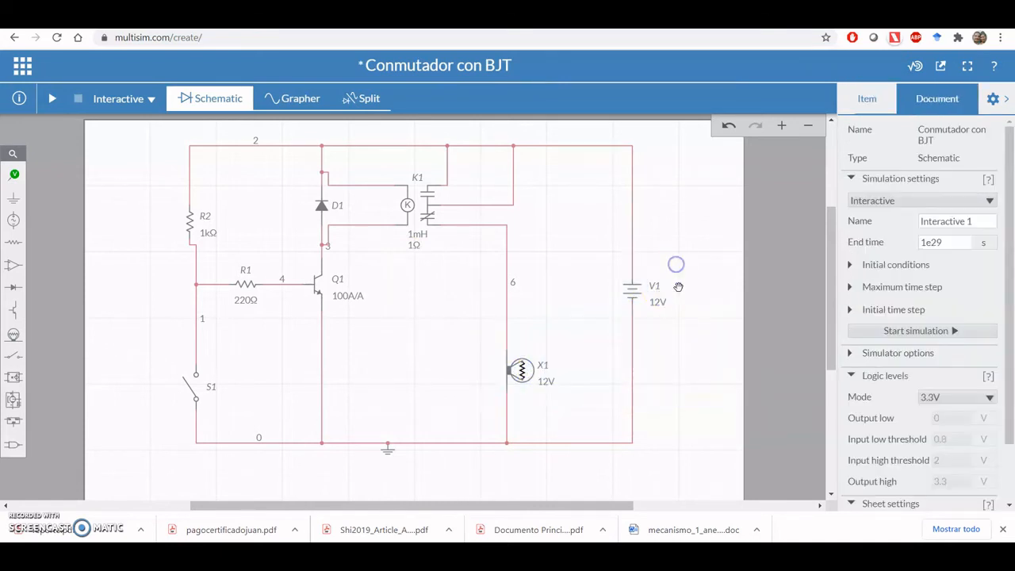
left_click(629, 291)
left_click(699, 413)
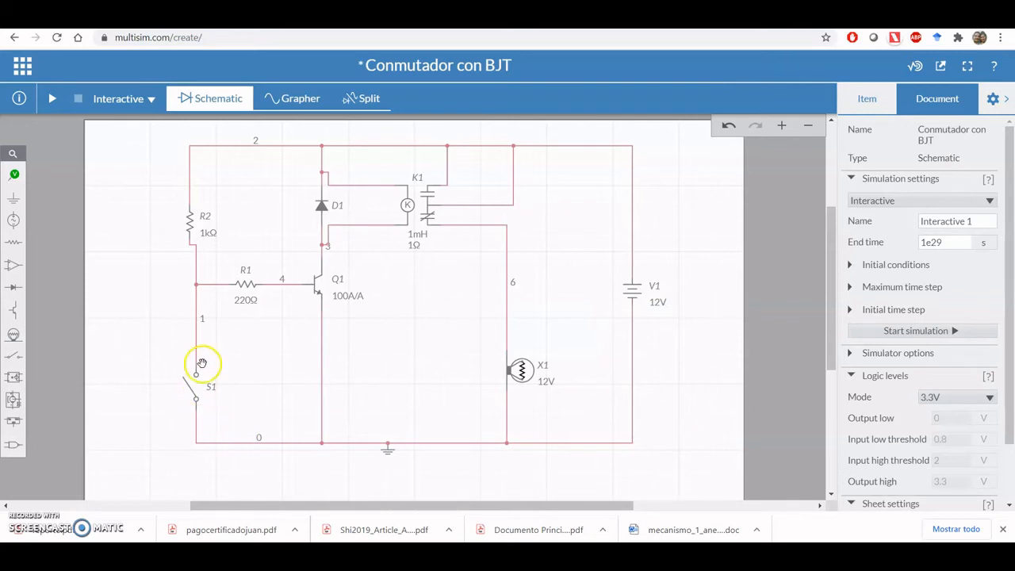
left_click(244, 300)
left_click(153, 257)
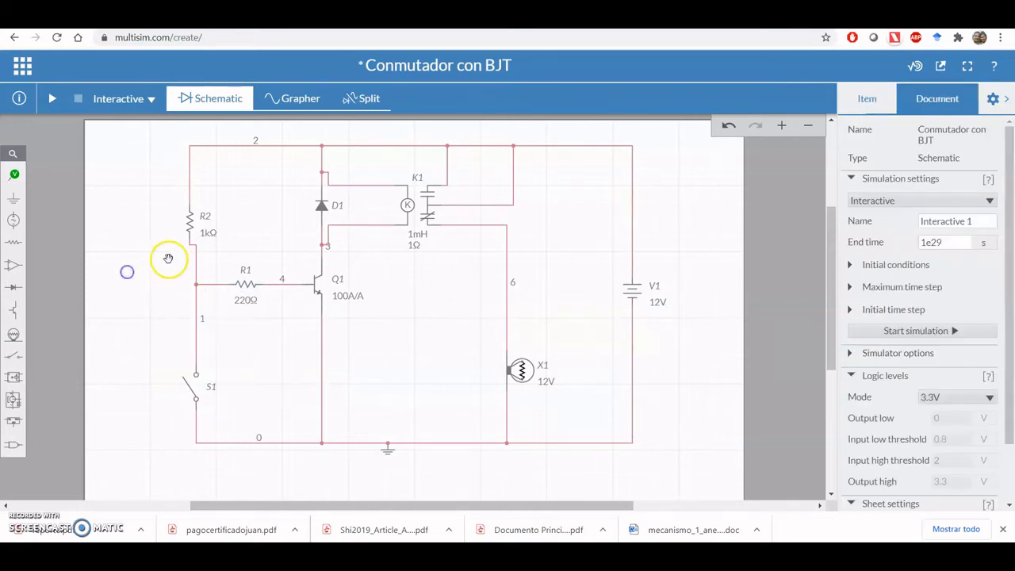
Move the 1 kΩ resistor up against the upper supply wire, in line with the switch's vertical wire.
left_click(192, 224)
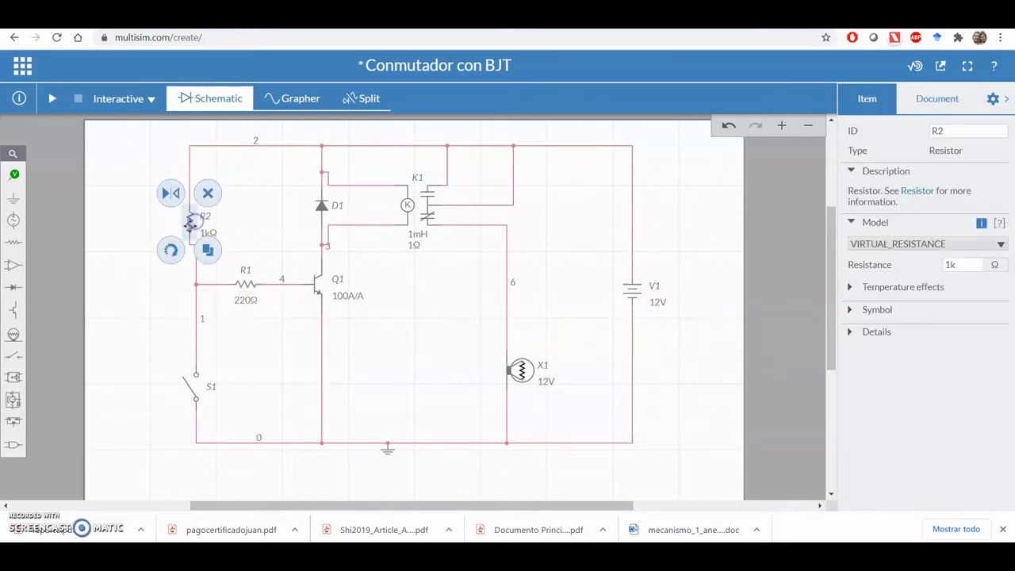
left_click_drag(193, 221, 196, 160)
left_click(250, 209)
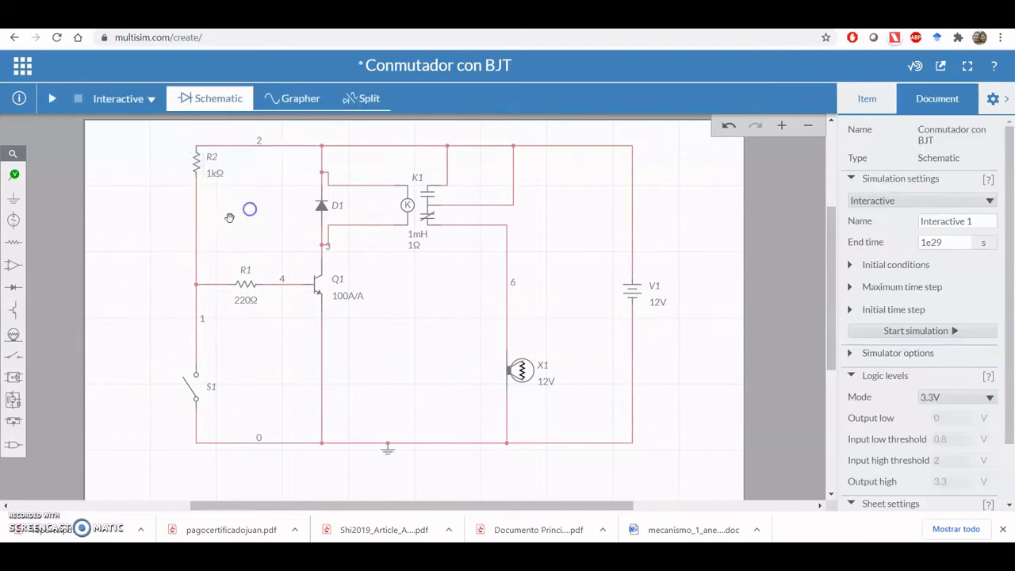
left_click(196, 163)
left_click(277, 210)
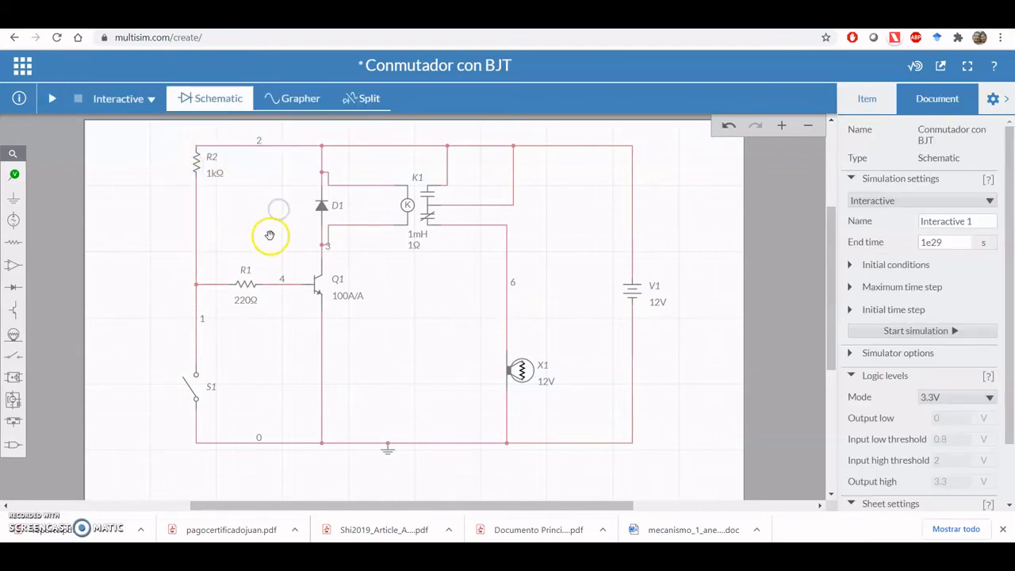
Place a voltage and current probe on the wire between the switch node and the 220 Ω base resistor.
left_click(14, 174)
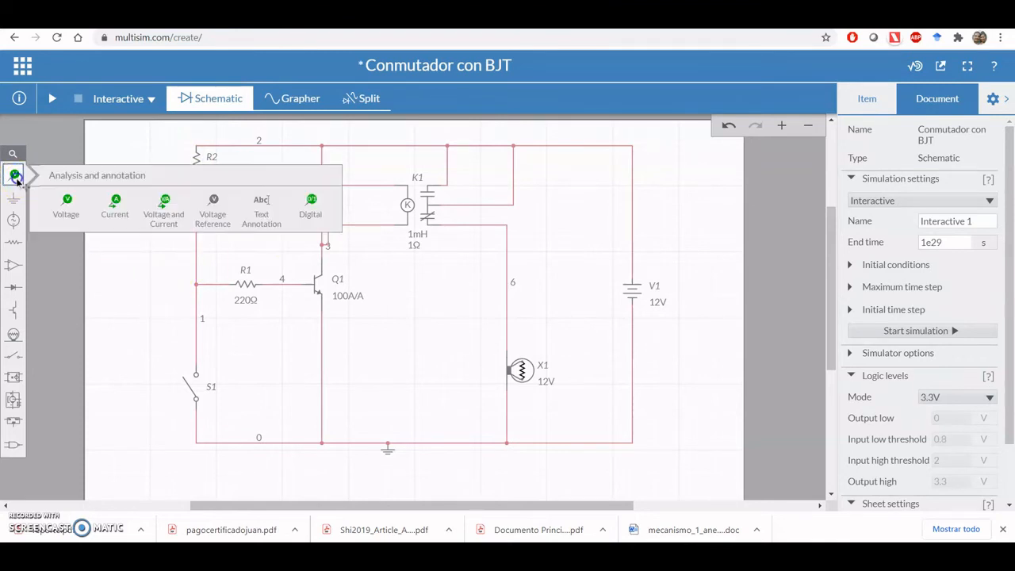
left_click(163, 213)
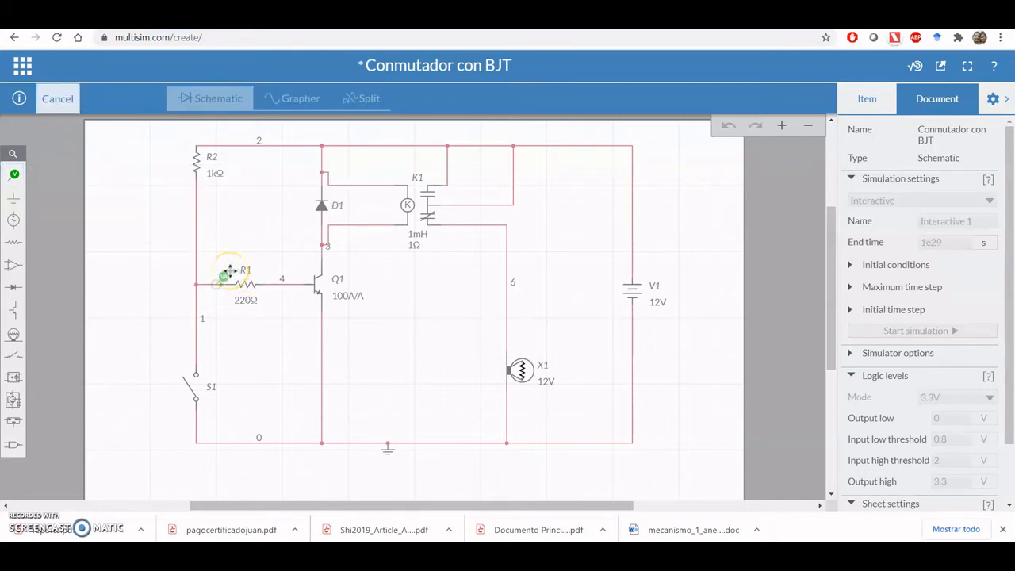
left_click(222, 272)
left_click(254, 345)
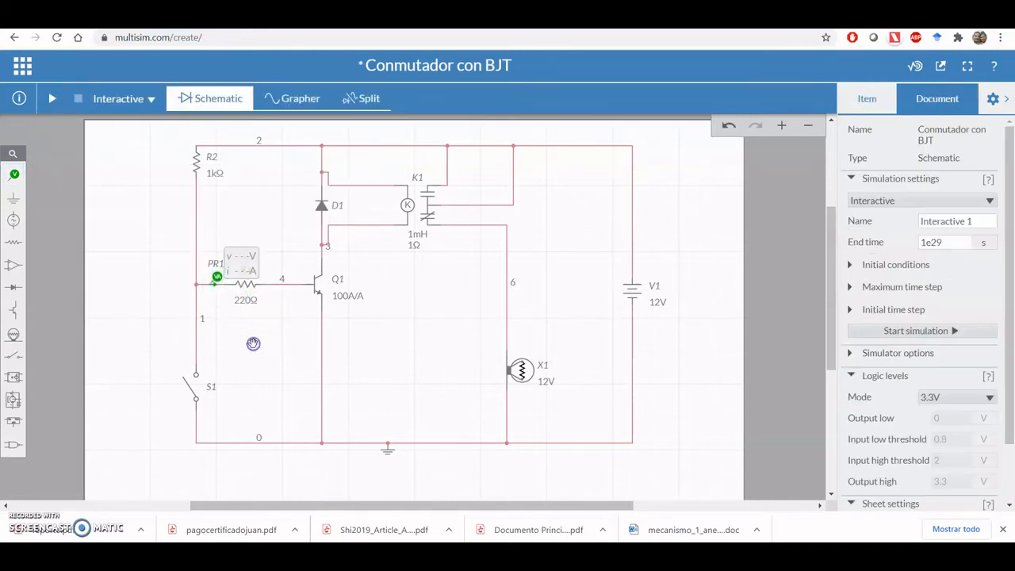
Place a voltage and current probe on the wire joining the relay coil's lower terminal to the transistor's collector.
left_click(12, 176)
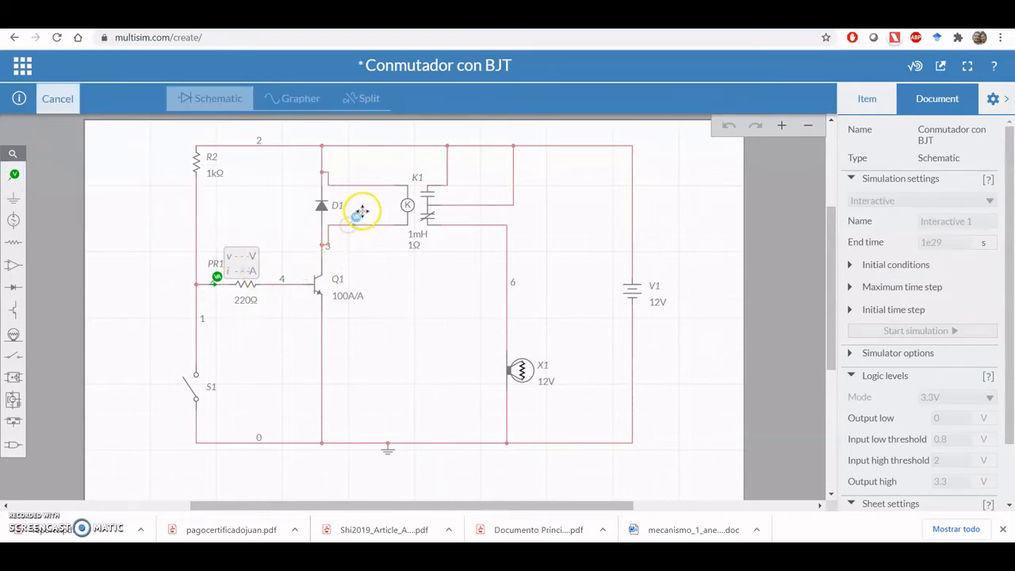
left_click(357, 215)
left_click(410, 283)
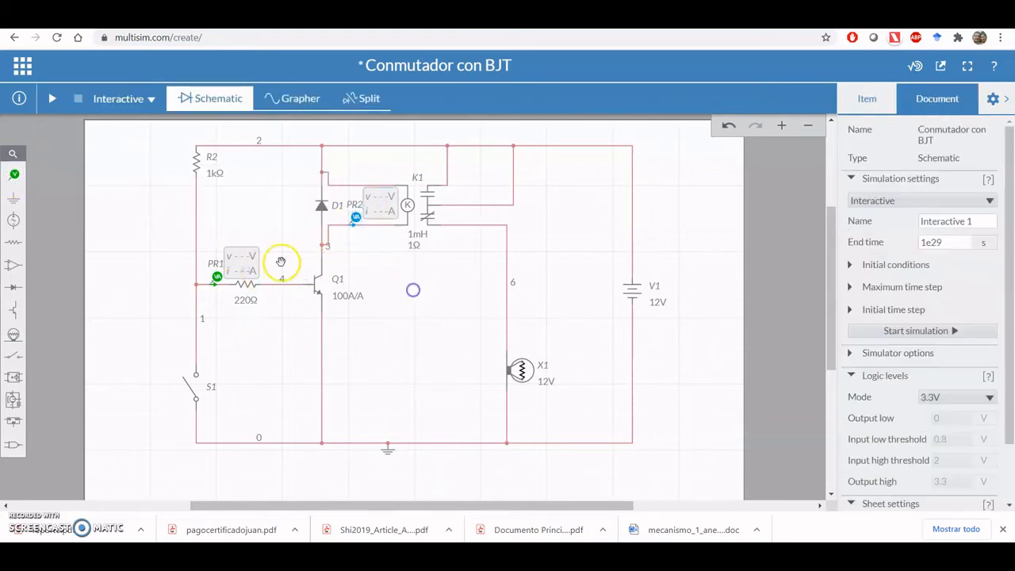
Add a third voltage and current probe beside the wire running from the relay contact to the lamp.
left_click(14, 179)
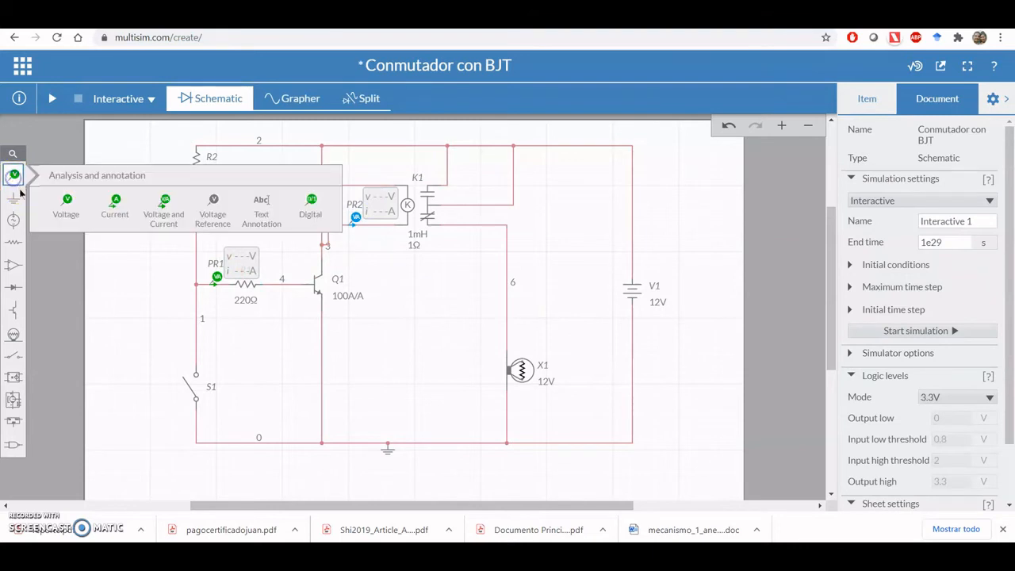
left_click(163, 207)
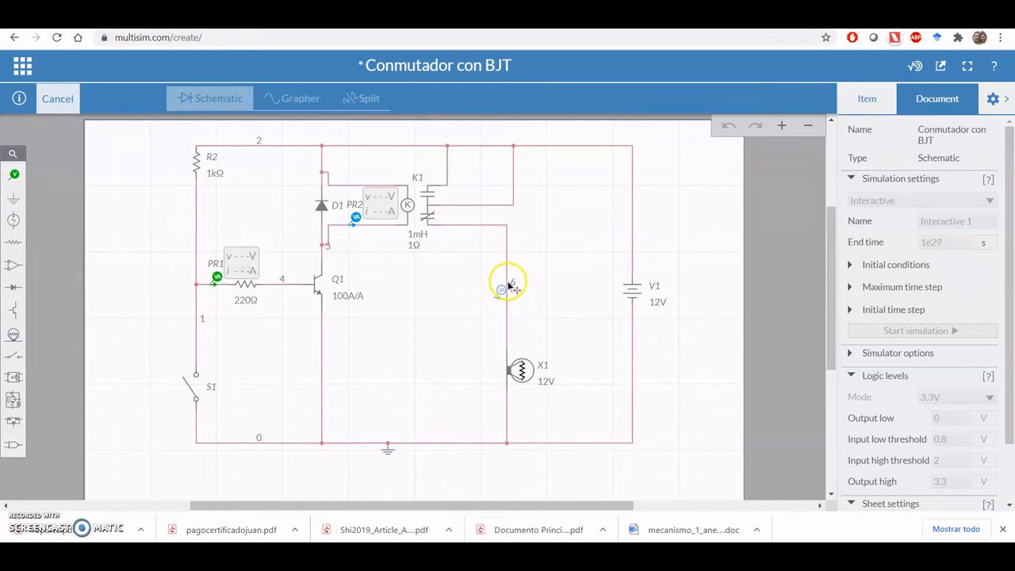
left_click(508, 284)
left_click(476, 327)
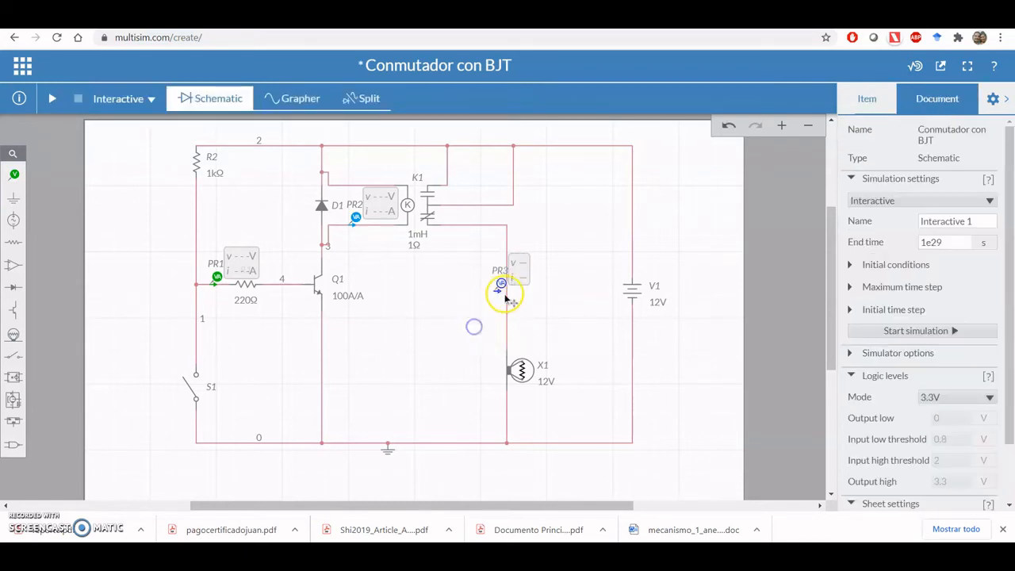
Reposition the third probe so that it attaches to the wire just above the lamp.
left_click(500, 286)
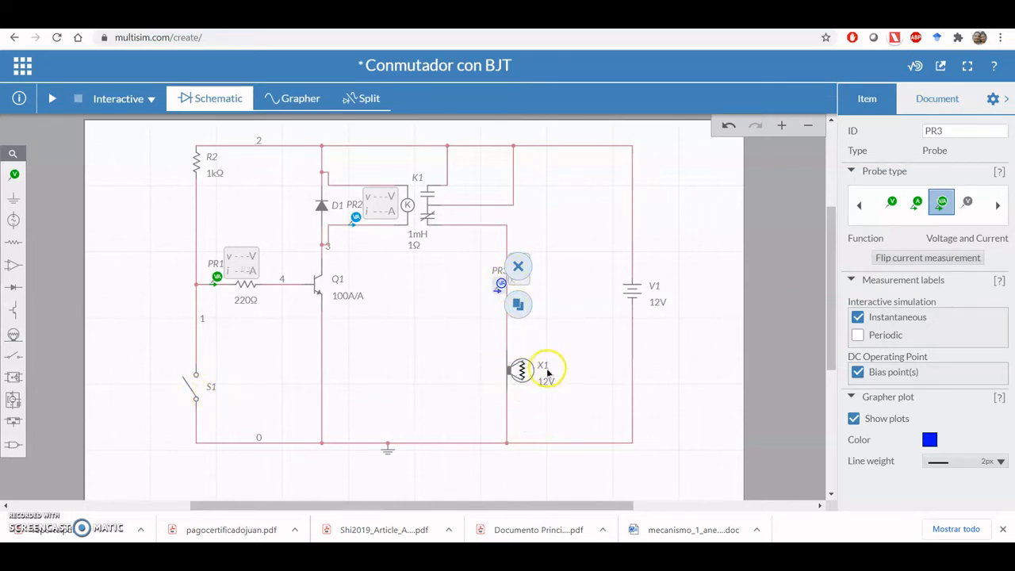
left_click(477, 324)
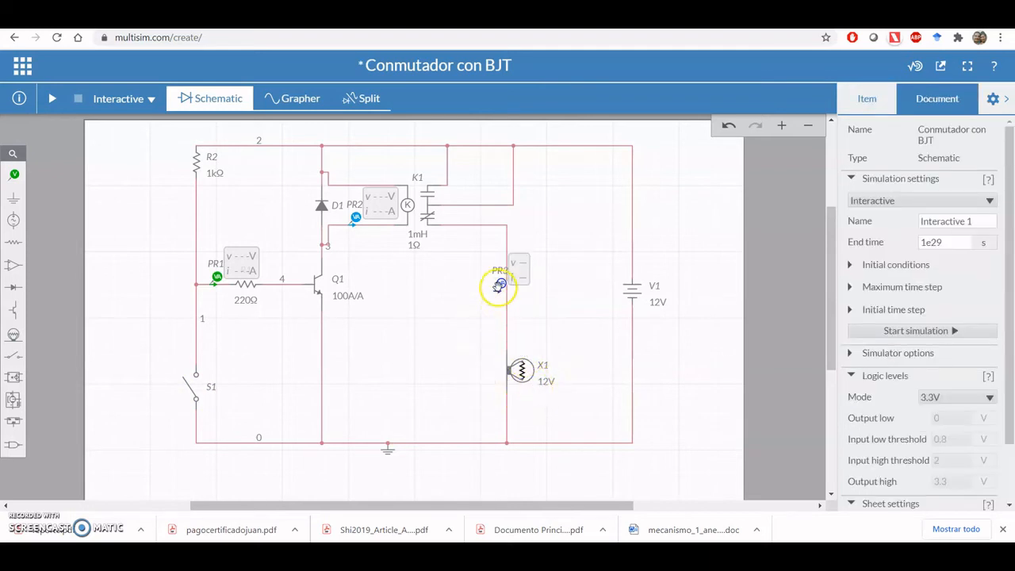
left_click(499, 287)
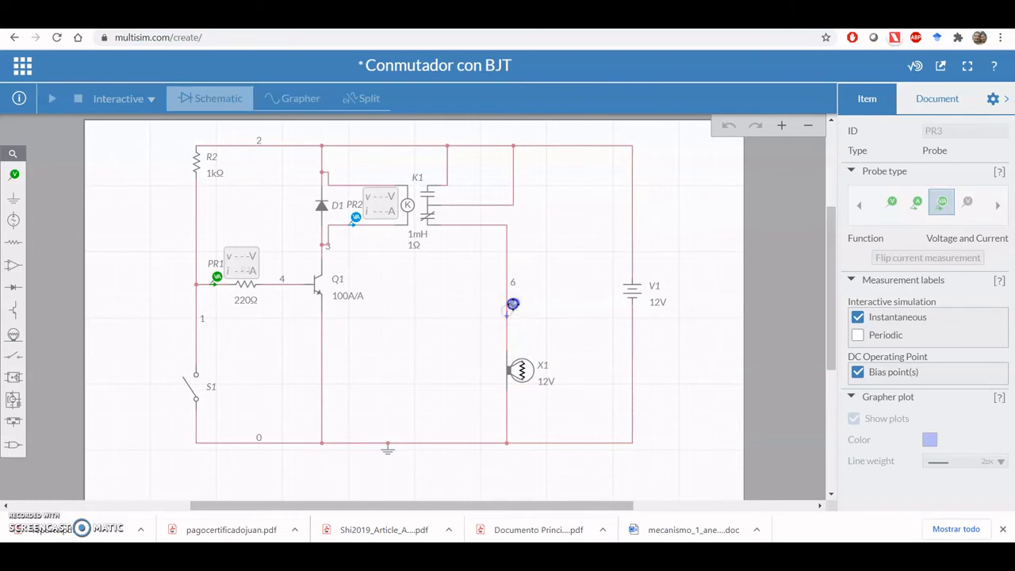
left_click(512, 304)
left_click(577, 349)
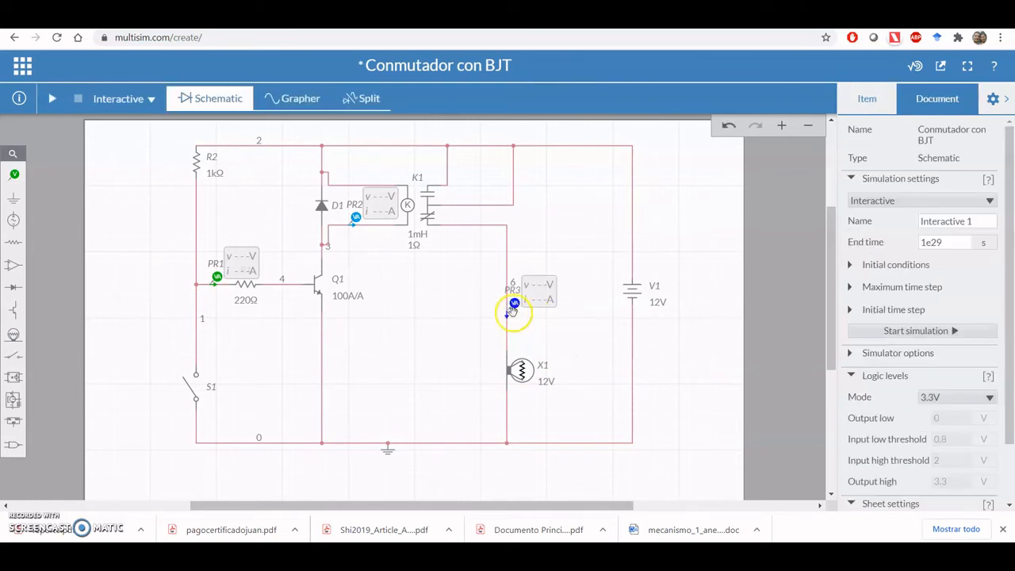
left_click(378, 294)
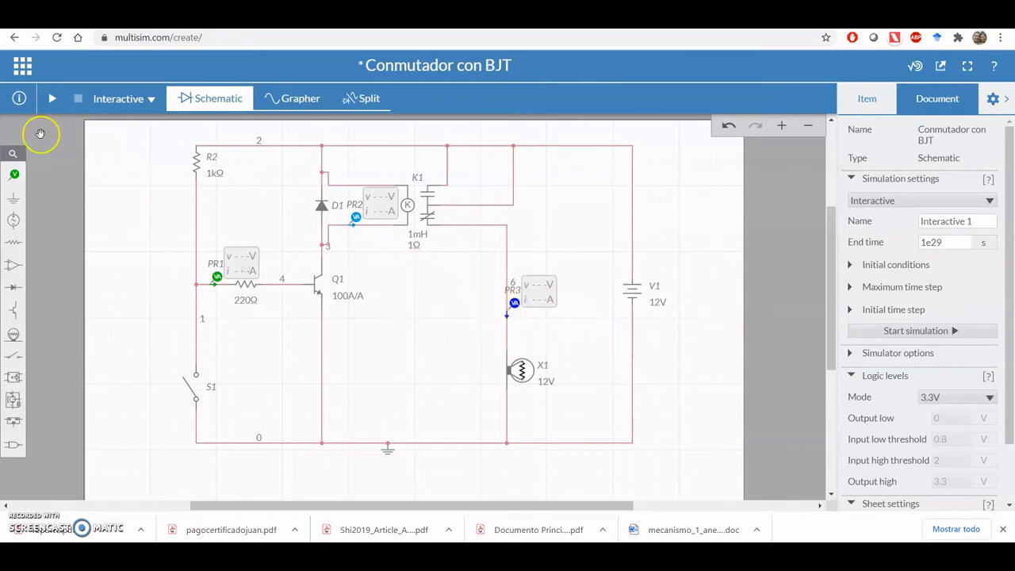
Run the interactive simulation with the SPST switch closed and inspect the lamp's rated voltage and power.
left_click(50, 101)
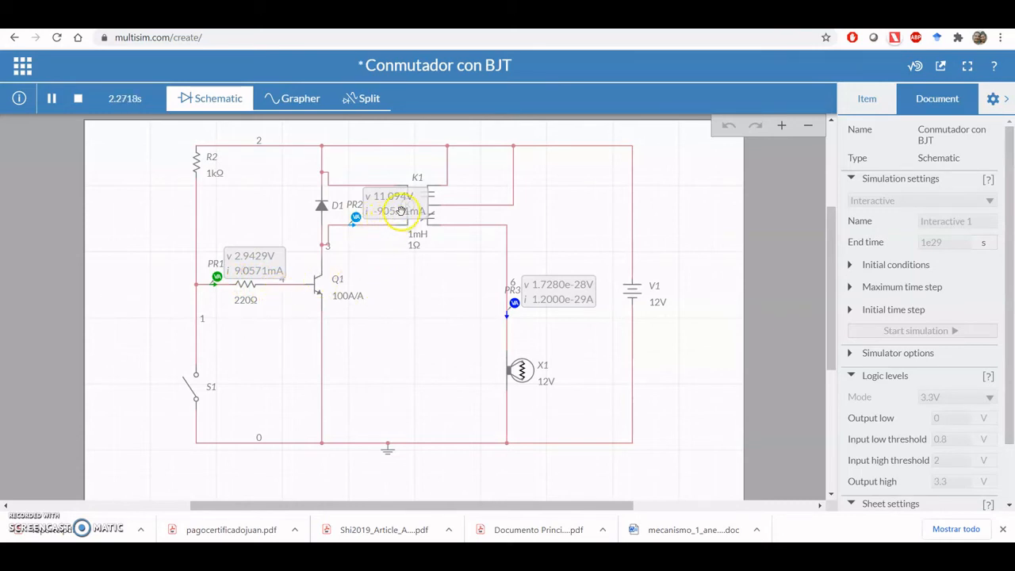
left_click(191, 393)
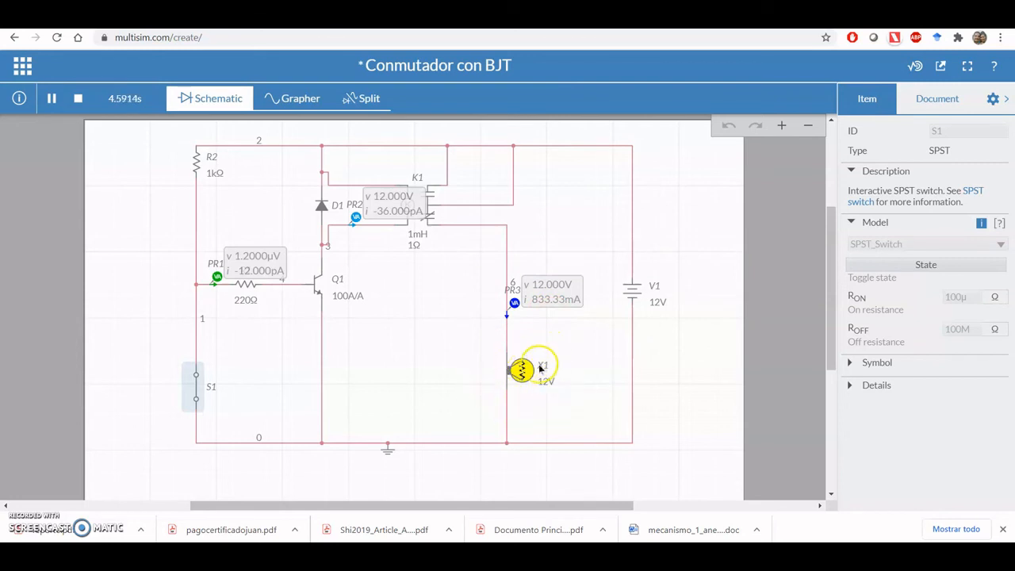
left_click(545, 339)
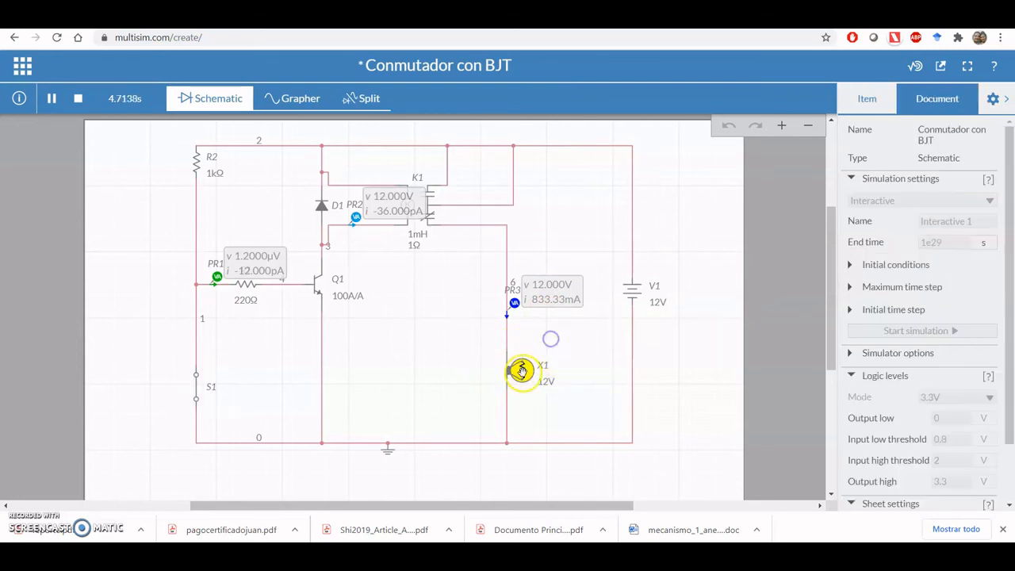
left_click(522, 373)
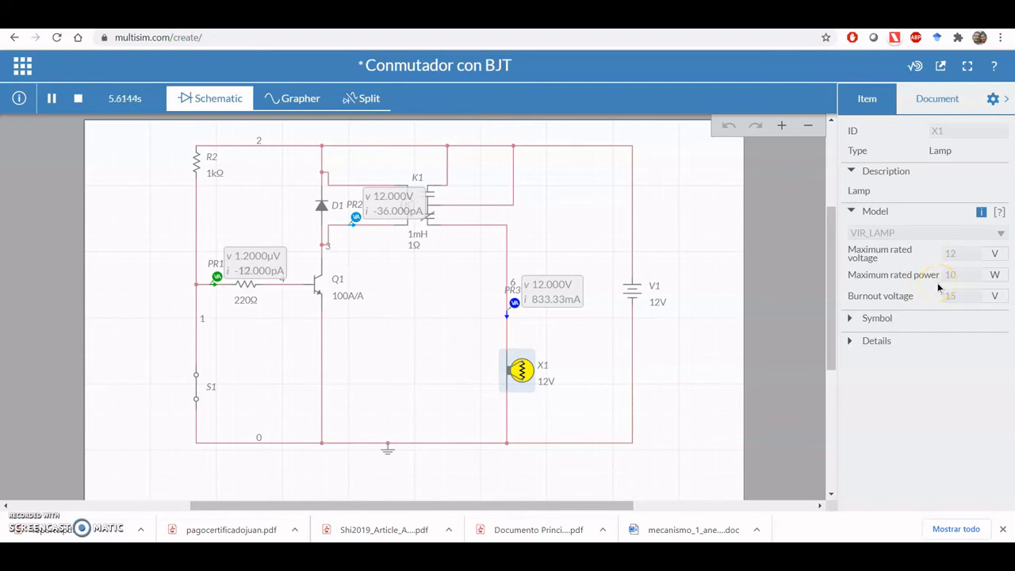
left_click(404, 387)
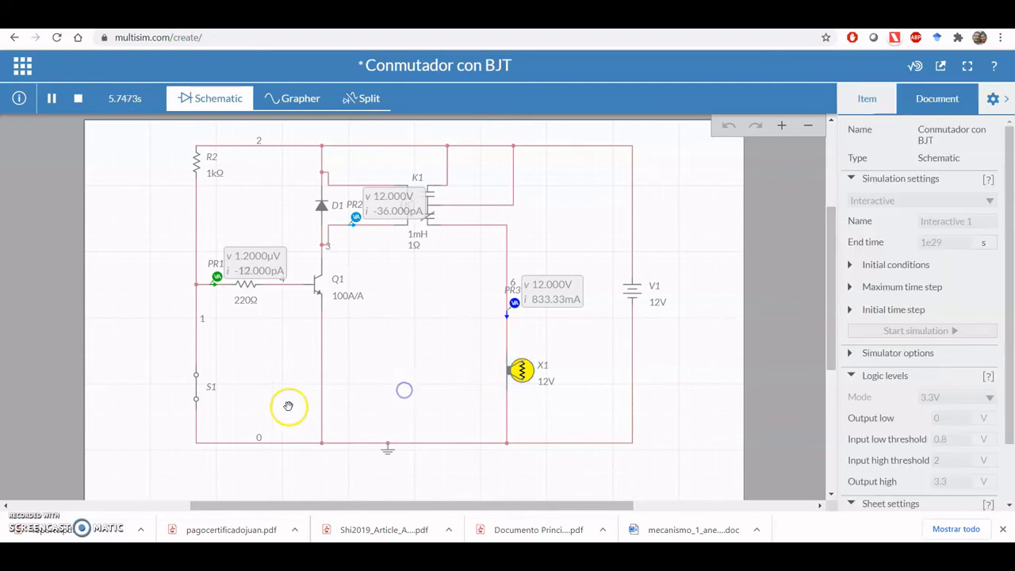
Toggle the SPST switch open and closed several times, ending closed, to compare the three probes' readings and the lamp's state.
left_click(198, 388)
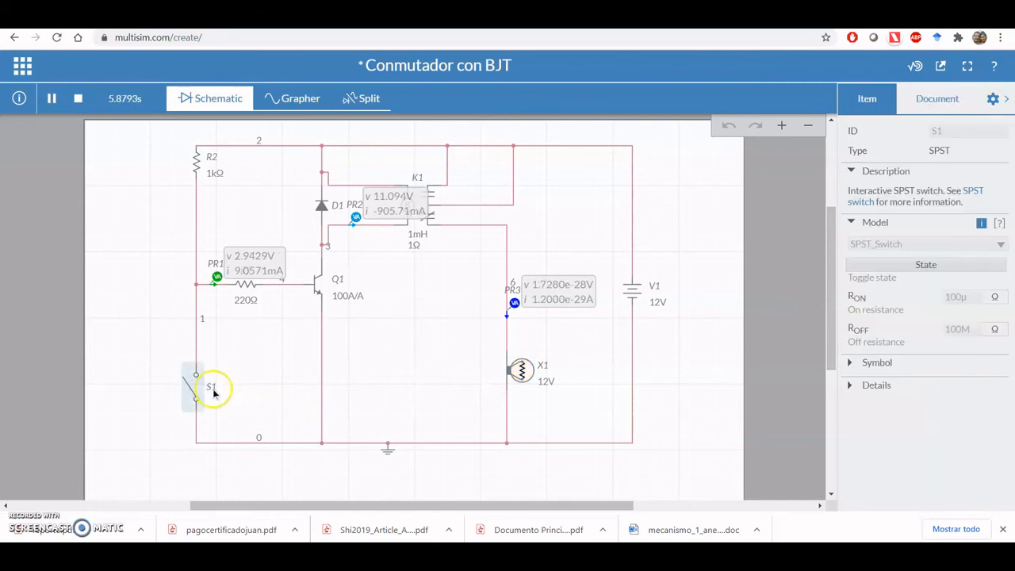
left_click(206, 378)
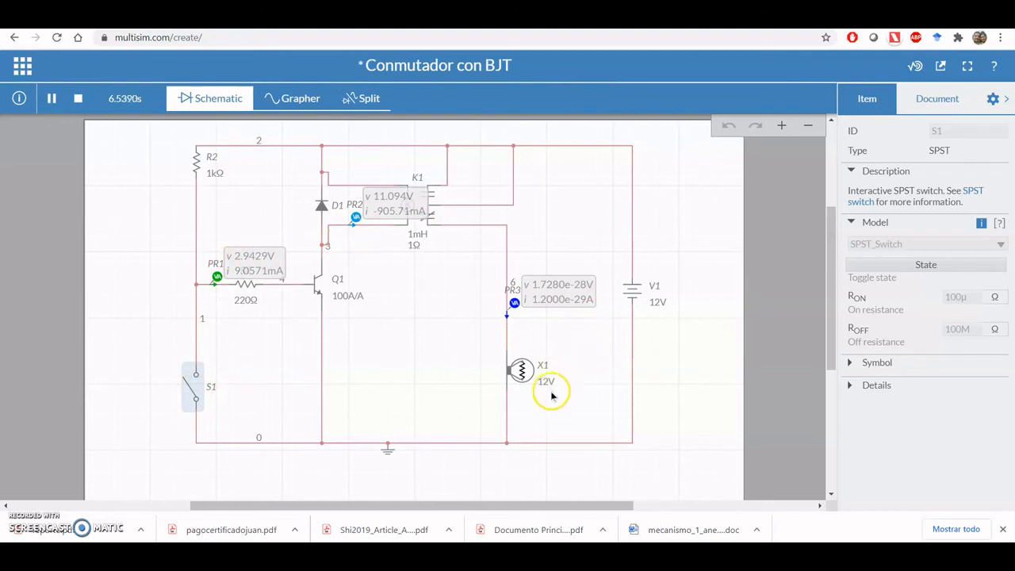
left_click(191, 393)
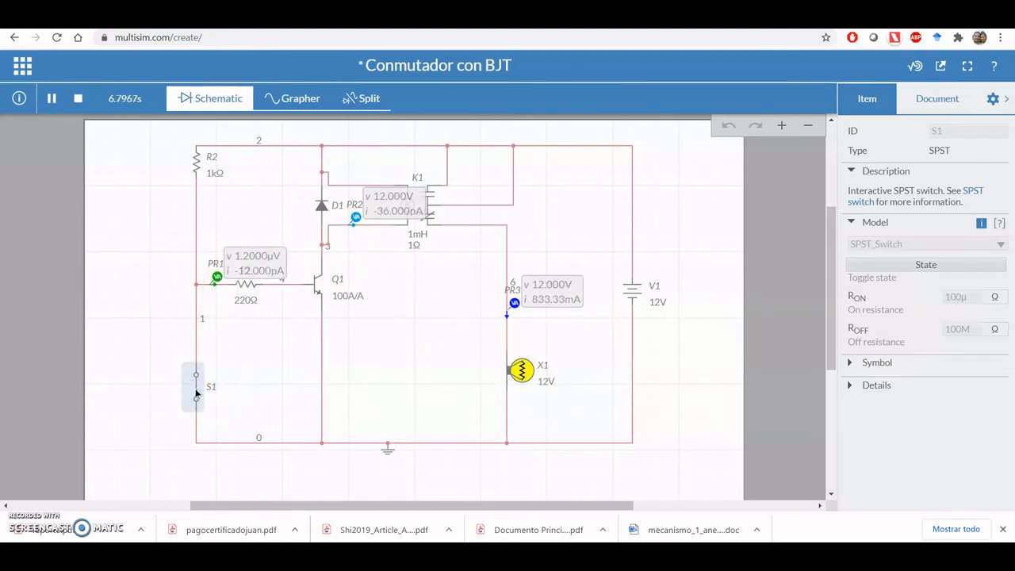
left_click(196, 392)
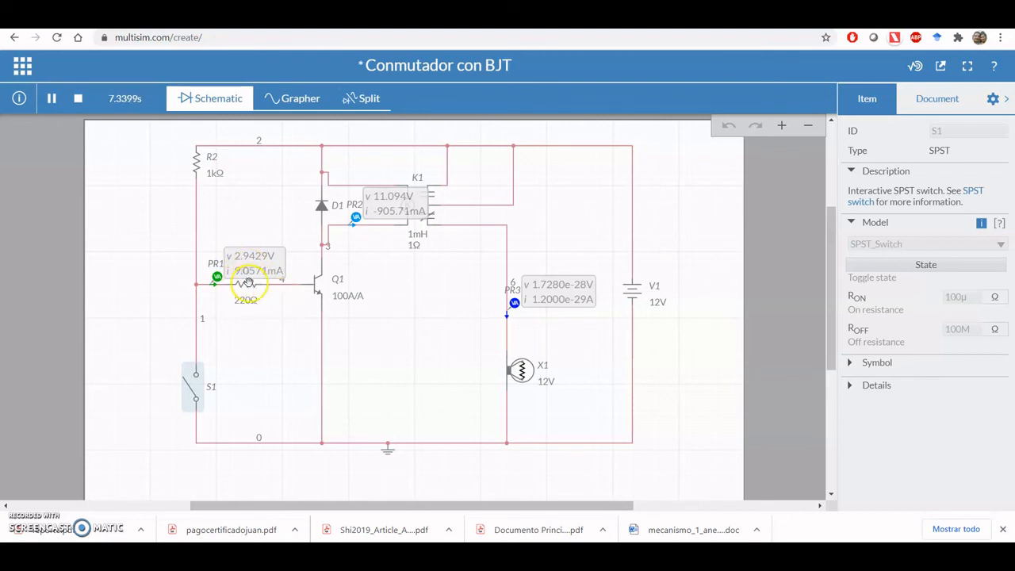
left_click(188, 384)
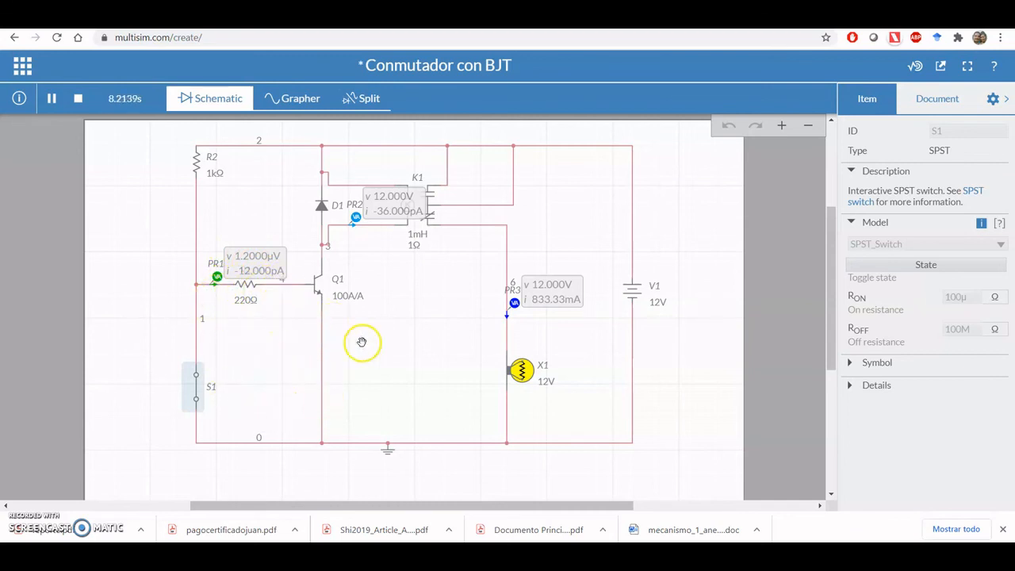
left_click(355, 277)
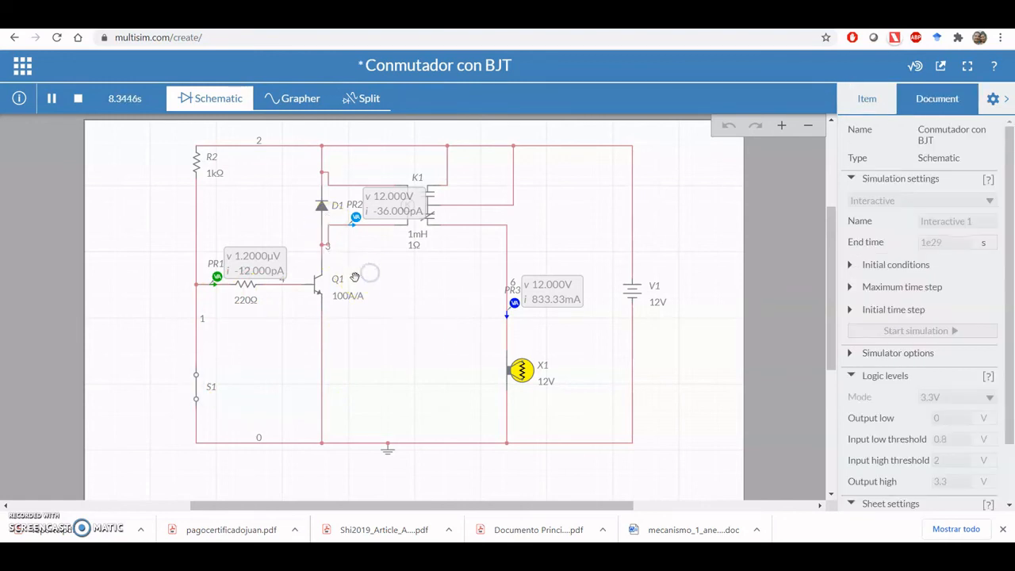
With the simulation running, examine the protection diode's model parameters and the combination relay's coil and switching-current settings.
left_click(319, 200)
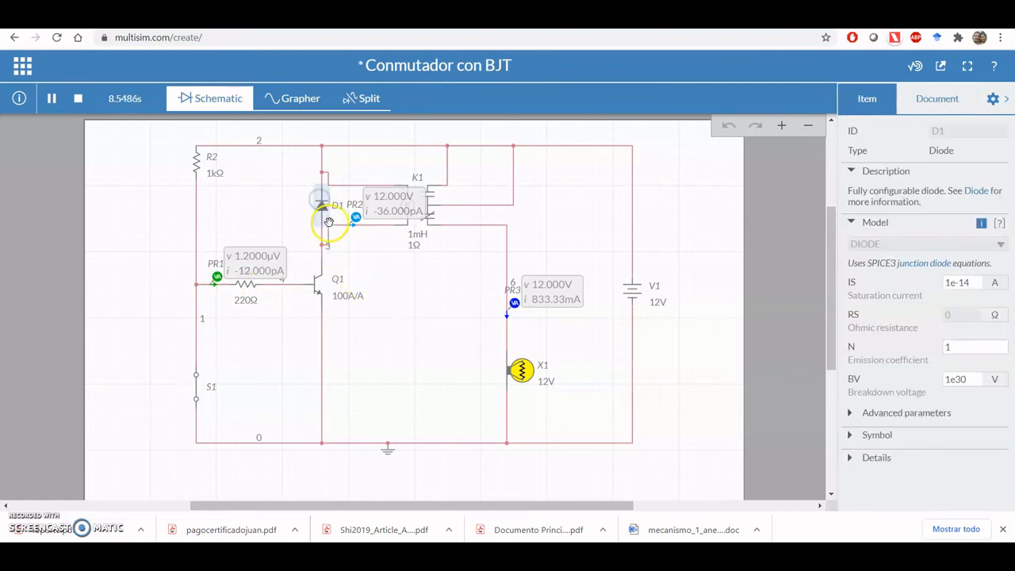
left_click(370, 272)
left_click(321, 208)
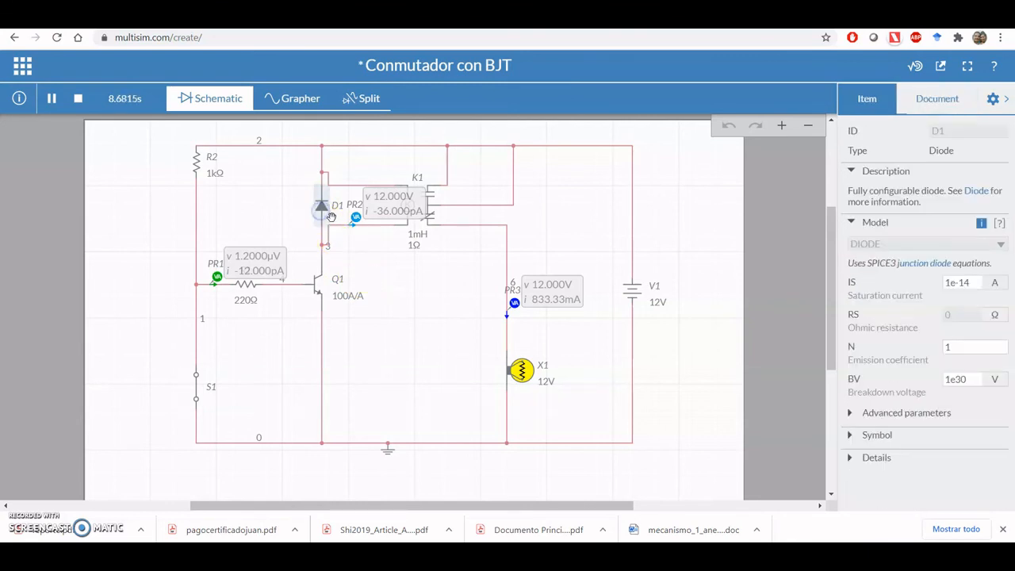
left_click(403, 293)
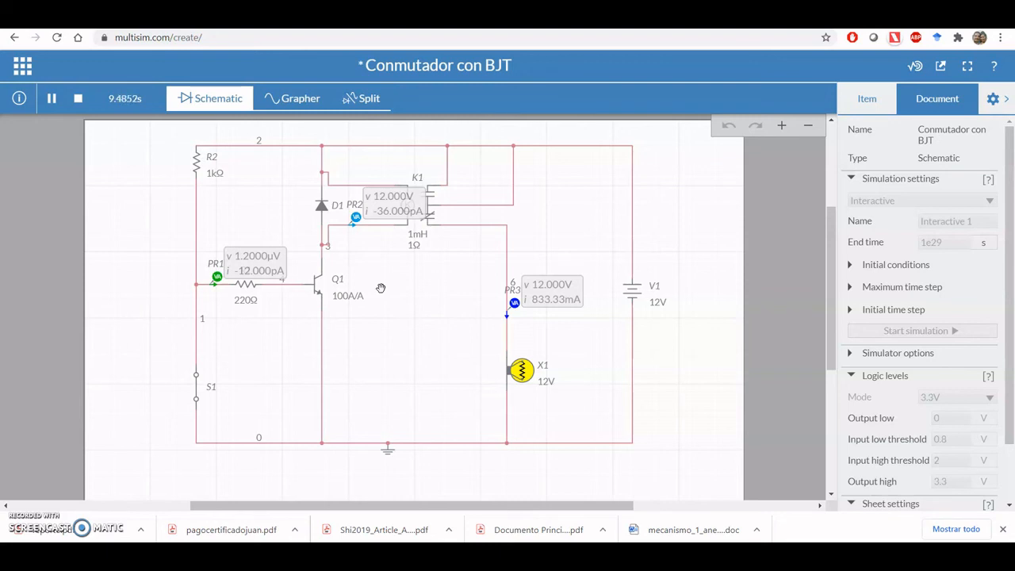
left_click(319, 202)
left_click(460, 355)
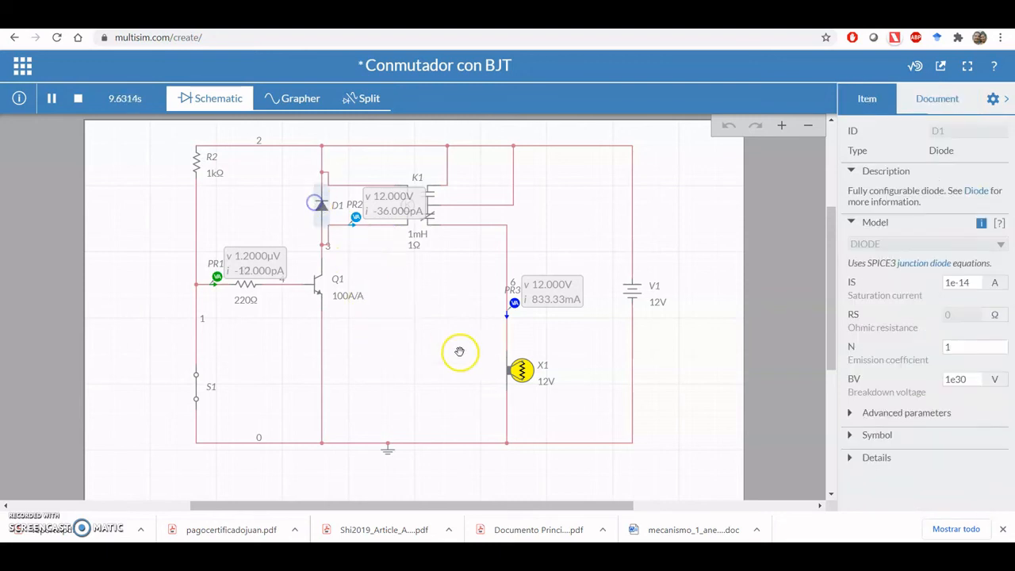
left_click(405, 207)
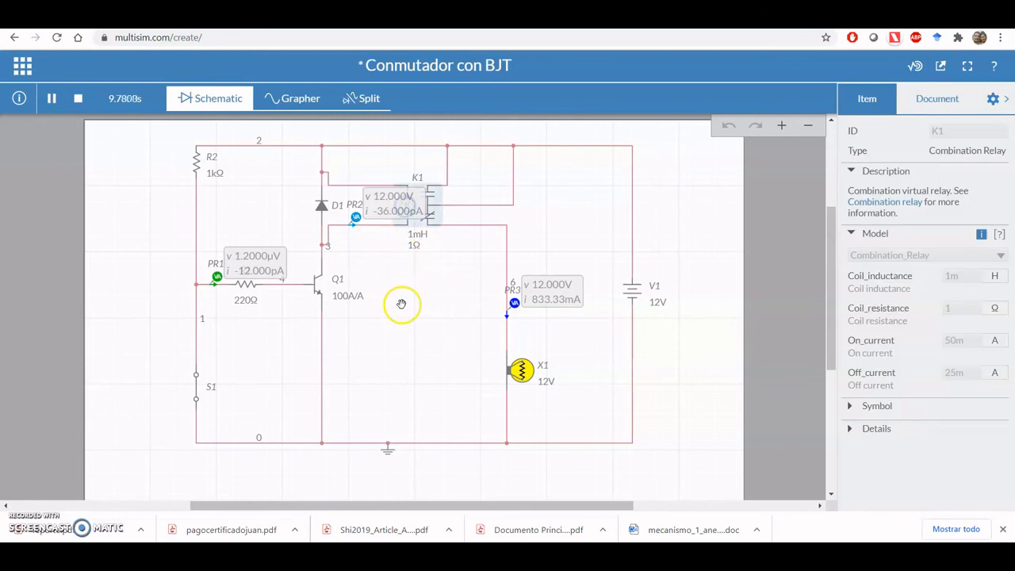
left_click(406, 302)
Stop the simulation and move the second probe onto the vertical wire between the diode and the transistor's collector.
left_click(356, 219)
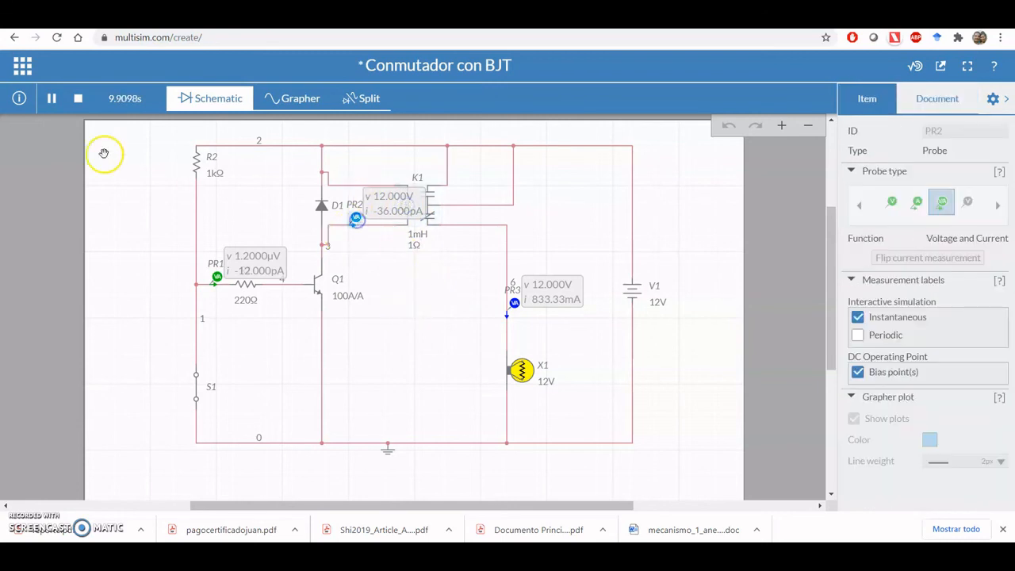
left_click(78, 99)
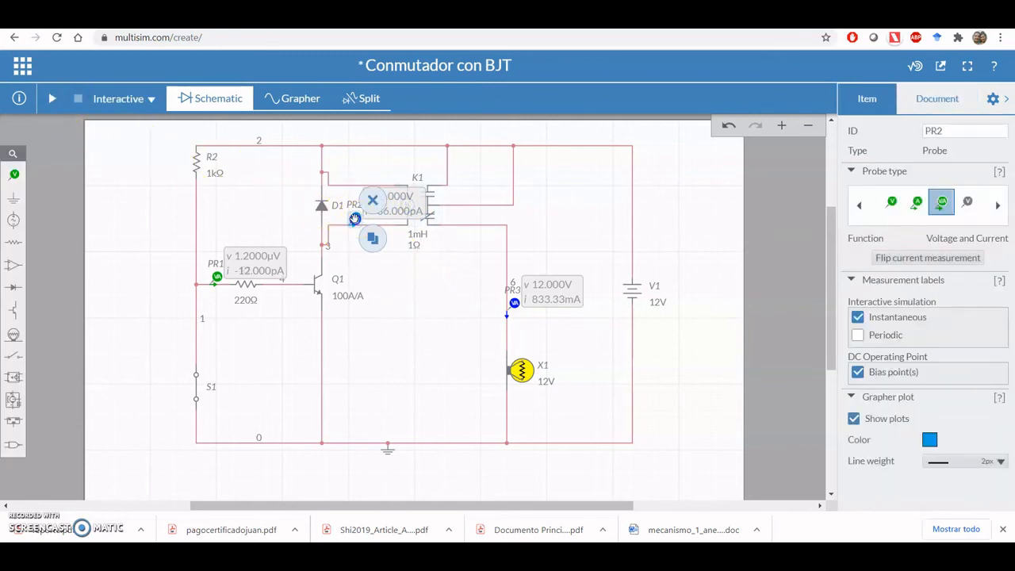
left_click_drag(354, 219, 329, 230)
left_click(407, 270)
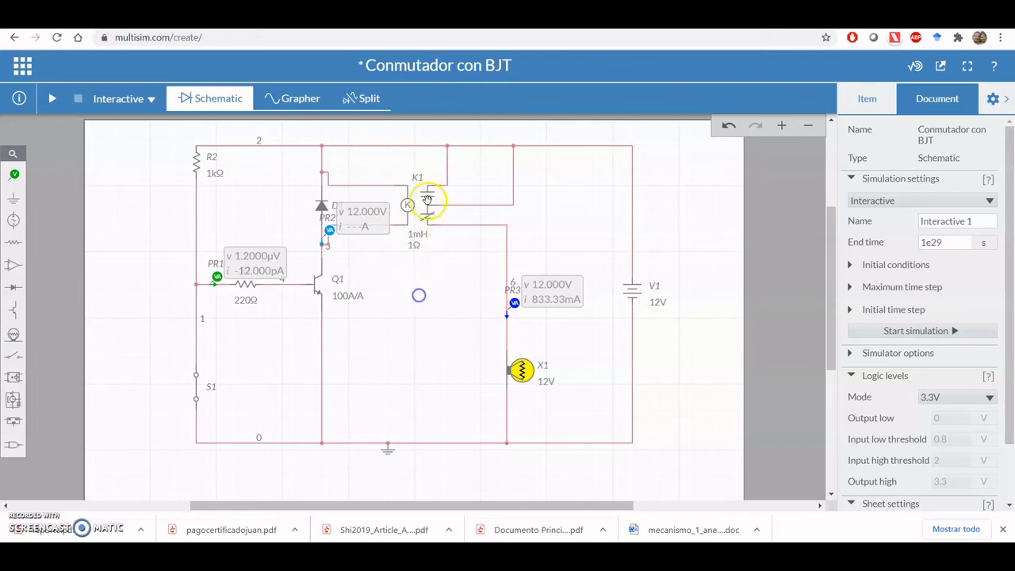
Check the combination relay's coil and on/off current parameters, and the lamp's maximum rated power and burnout voltage.
left_click(419, 203)
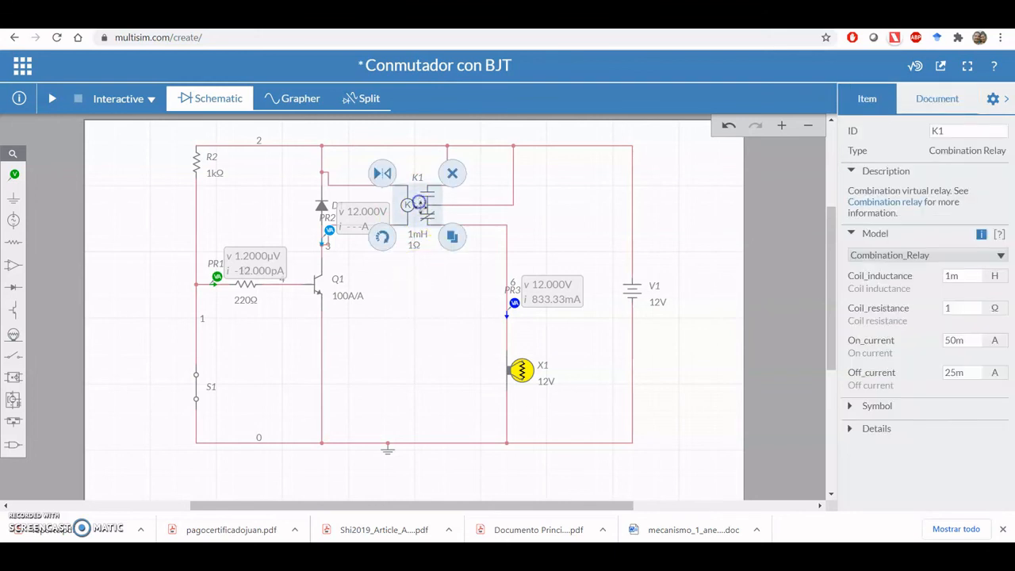
left_click(431, 337)
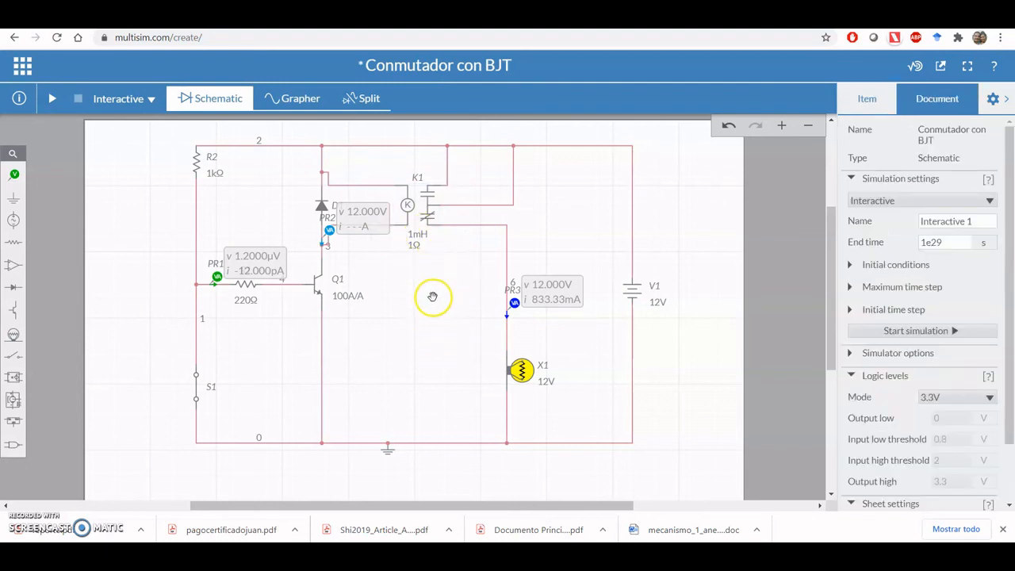
left_click(565, 412)
left_click(523, 372)
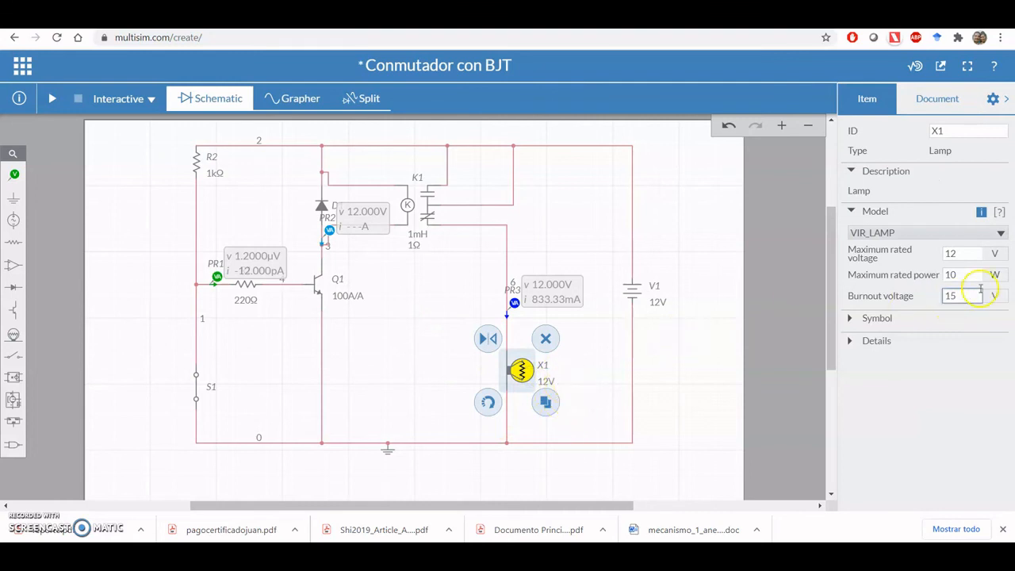
left_click(962, 274)
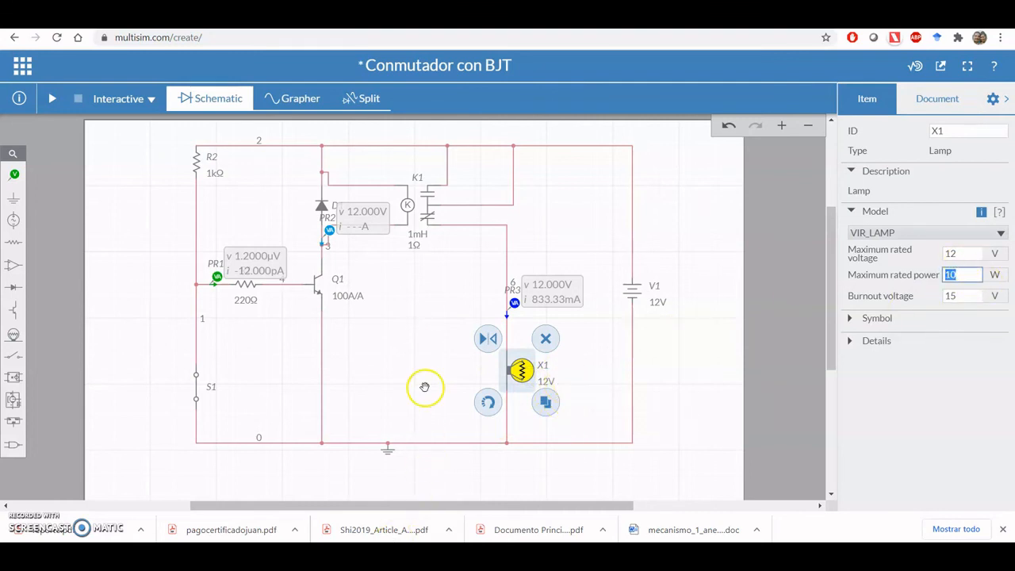